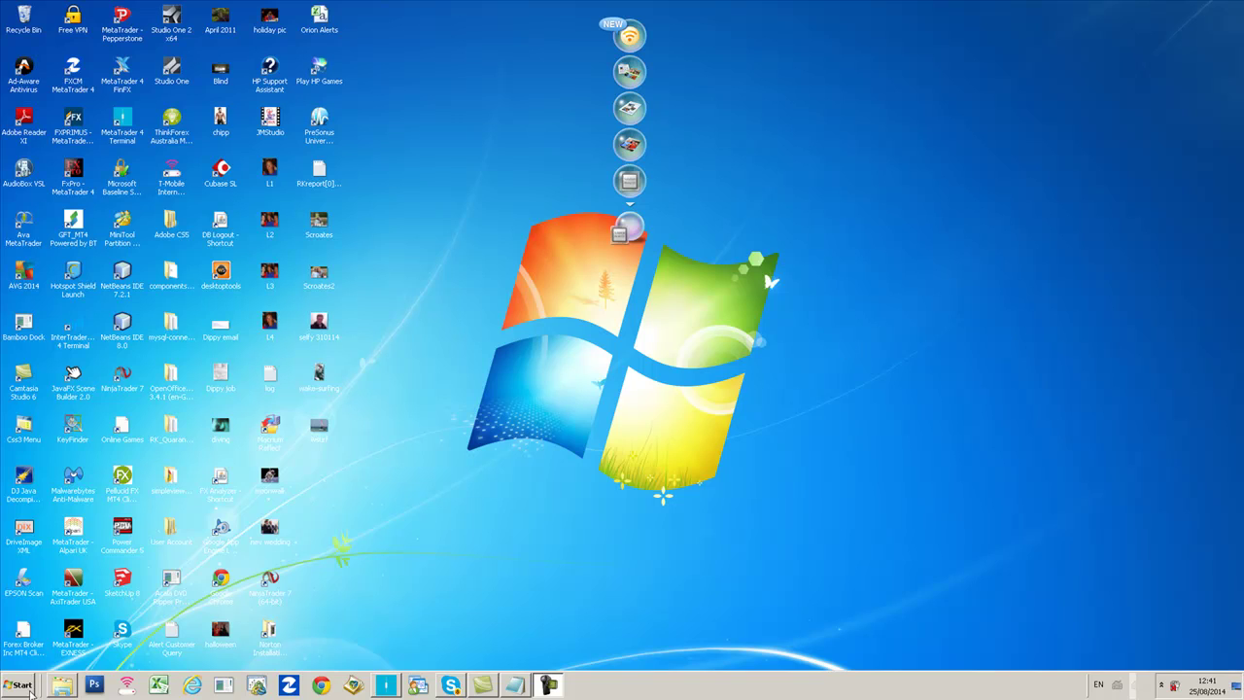
Confirm in the Java Control Panel's About box that Java Version 8 Update 20 is installed
left_click(26, 686)
left_click(193, 319)
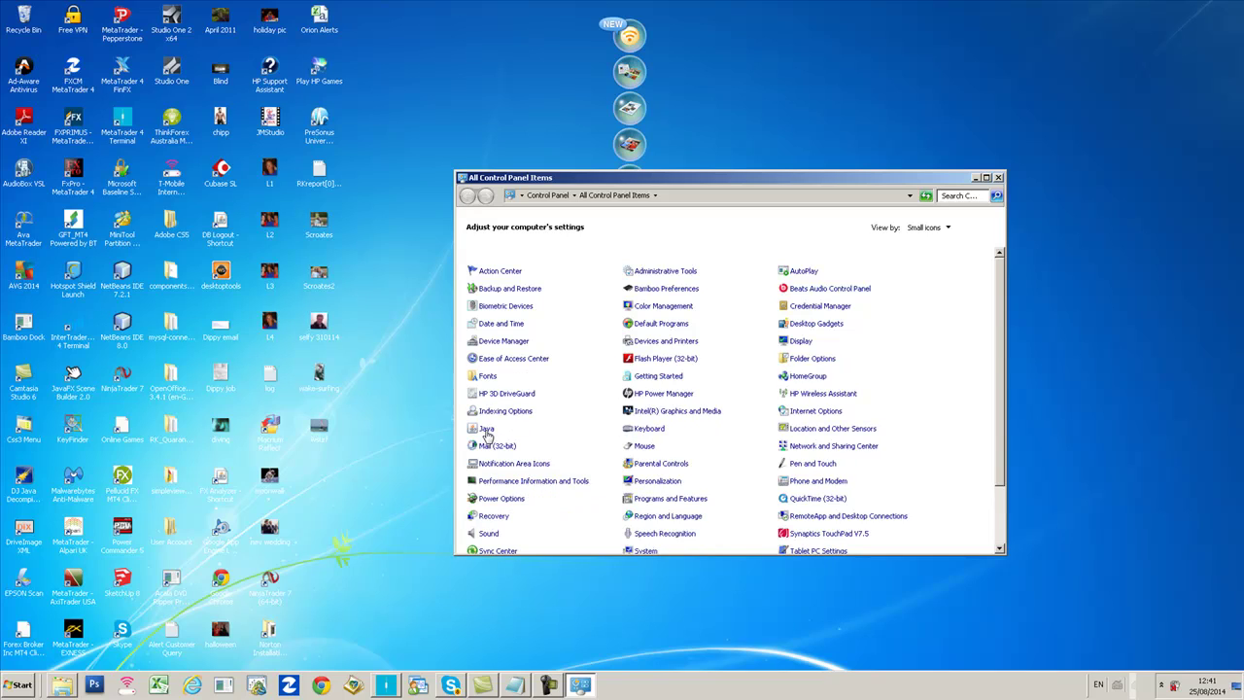
left_click(486, 429)
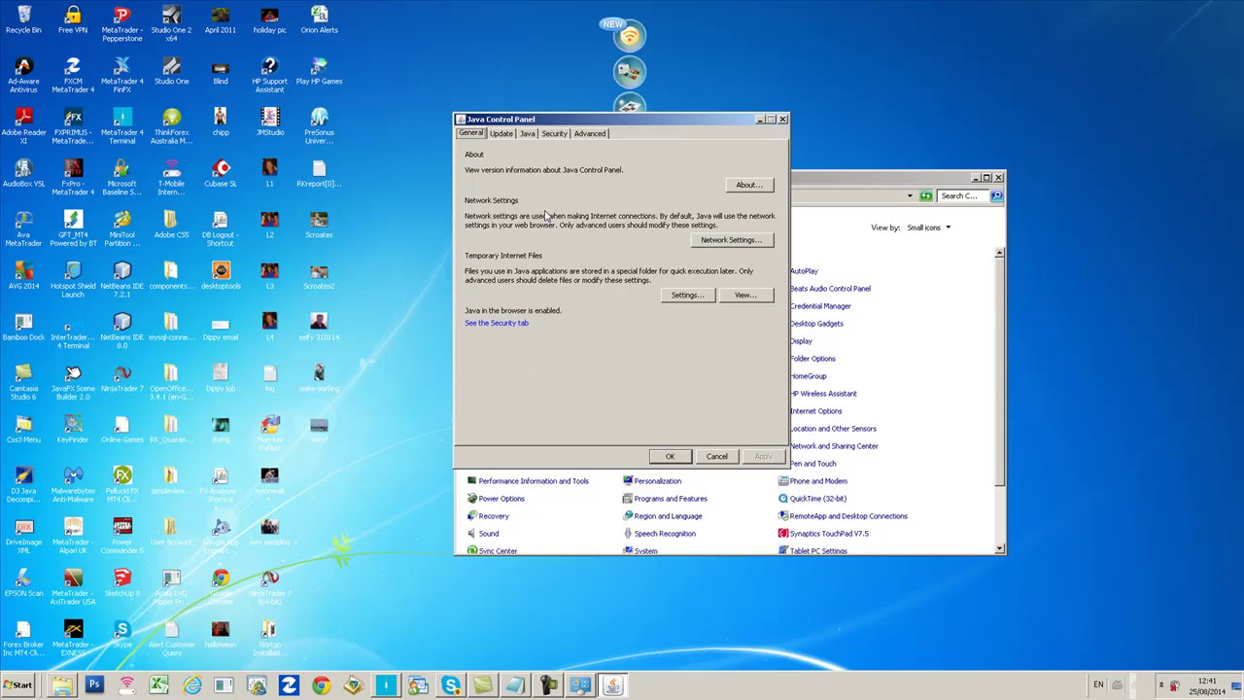
left_click(728, 189)
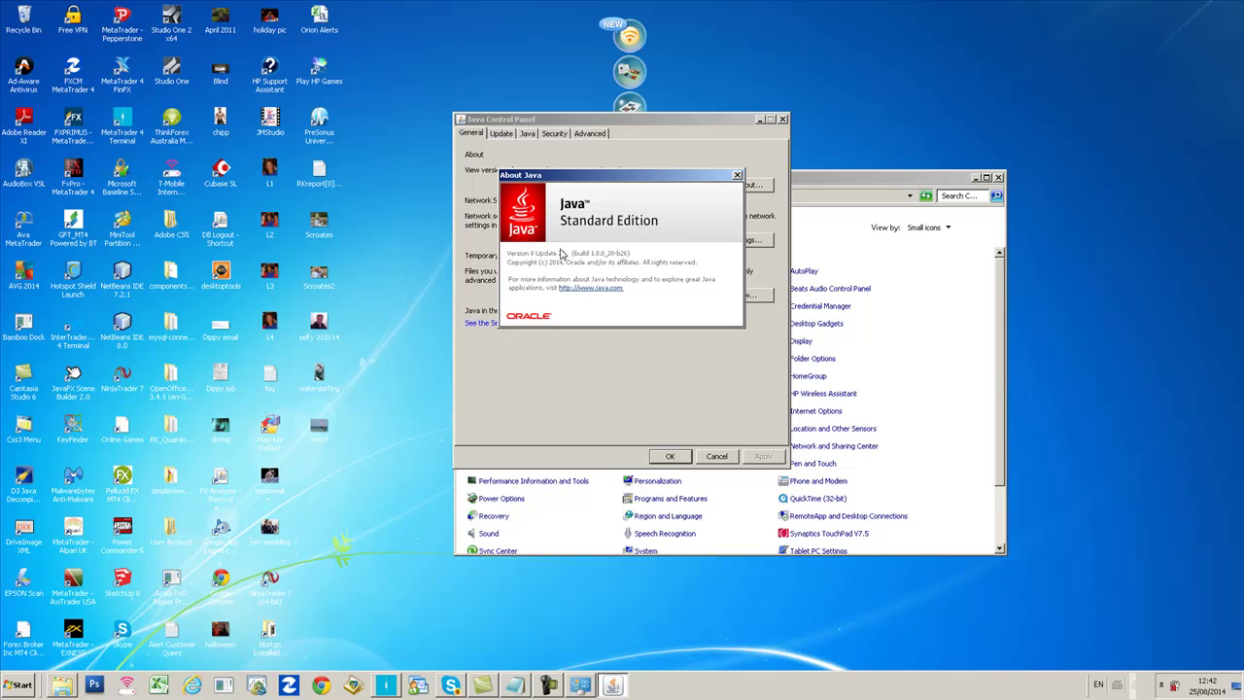
left_click(737, 175)
left_click(783, 119)
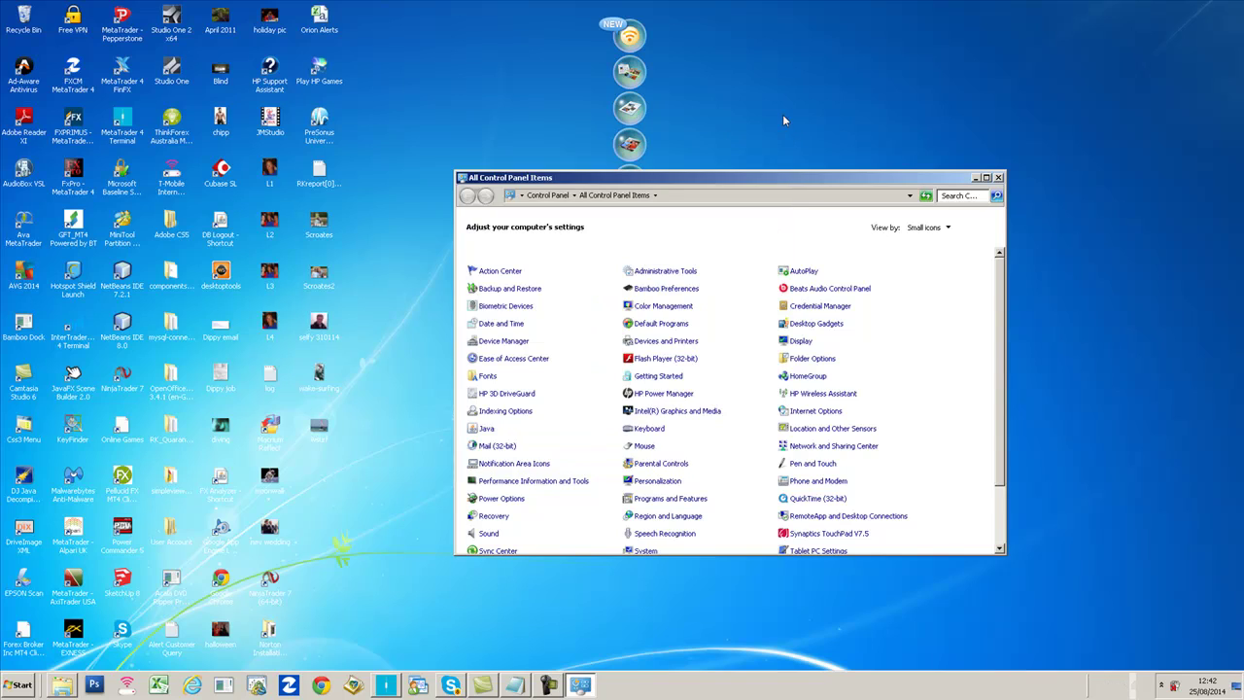
Close Control Panel and search Google in Chrome for 'java 8 download'
left_click(998, 177)
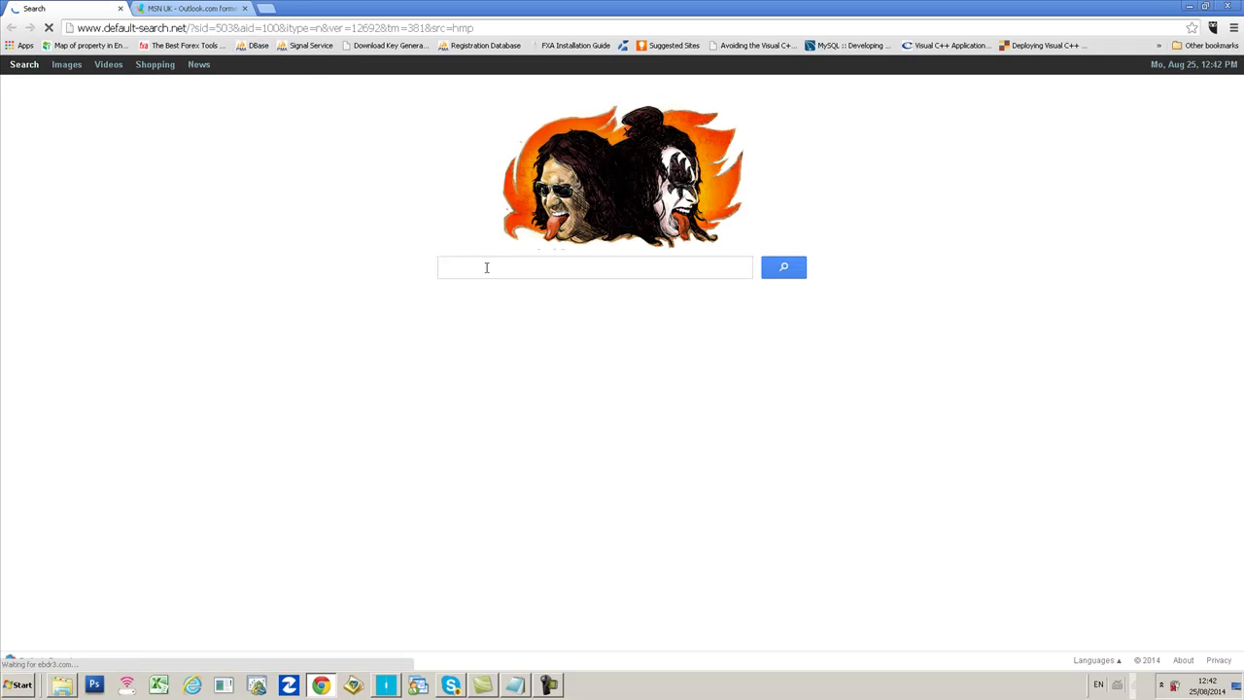
left_click(486, 267)
type("java 8")
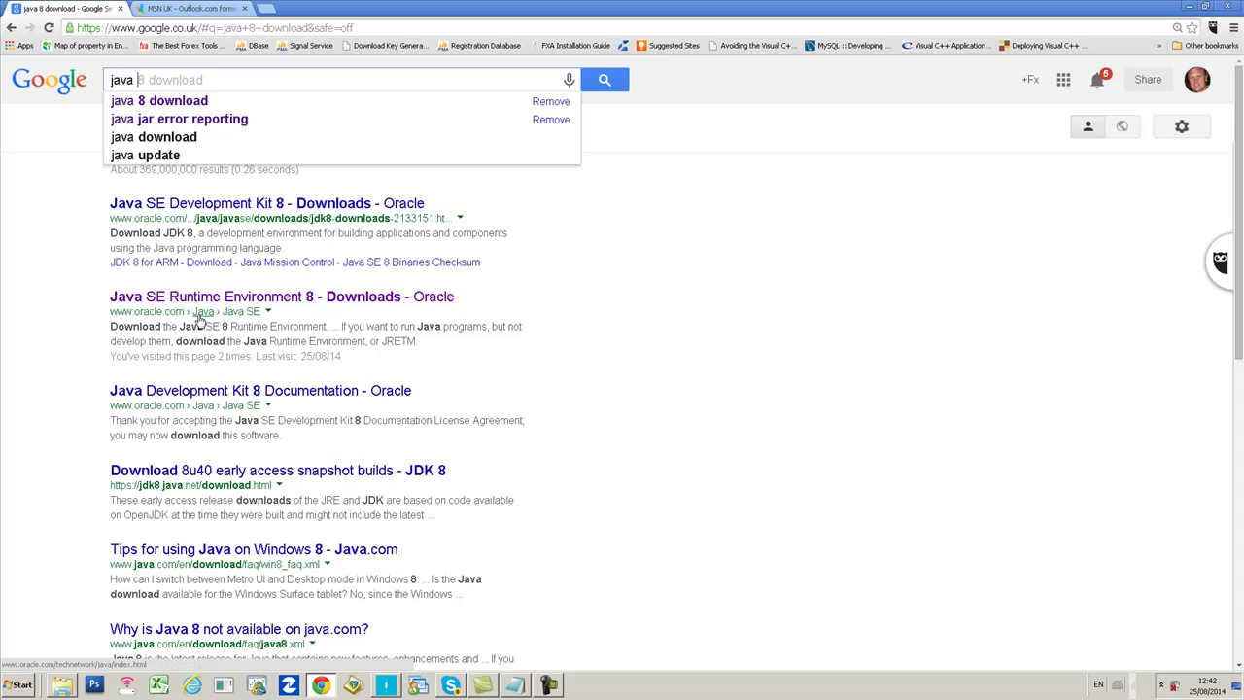
Open Oracle's Java SE Runtime Environment 8 downloads page and accept its licence agreement
left_click(195, 299)
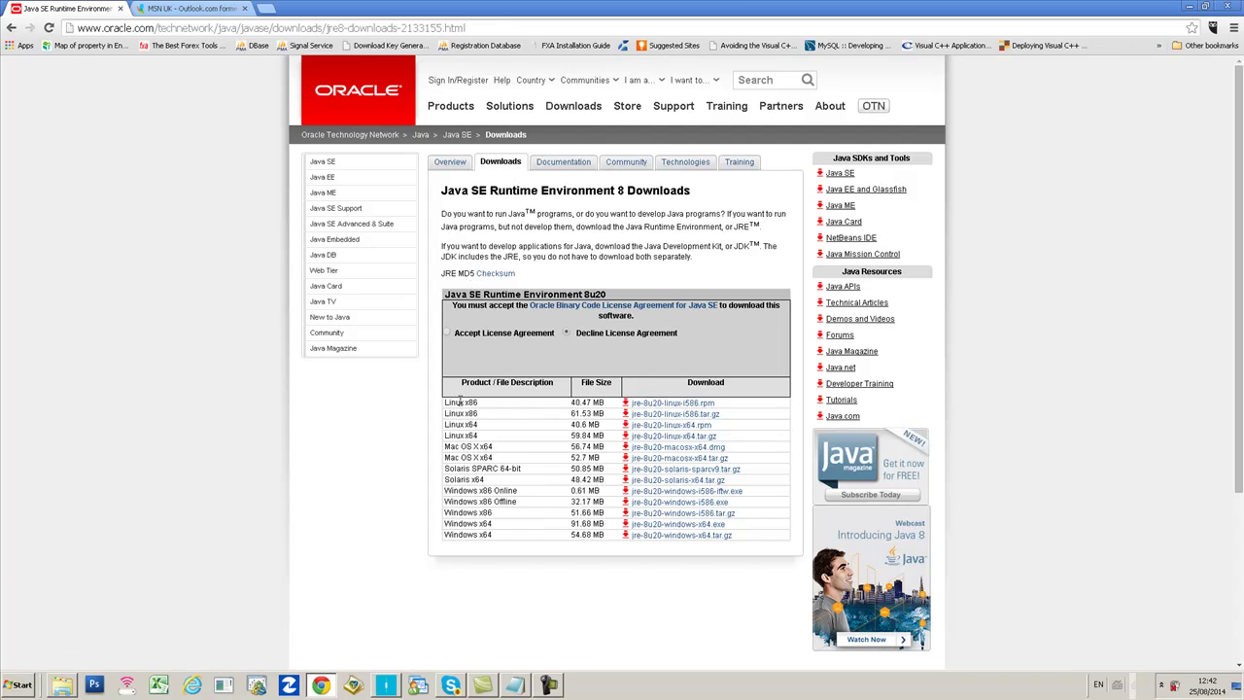
left_click(447, 333)
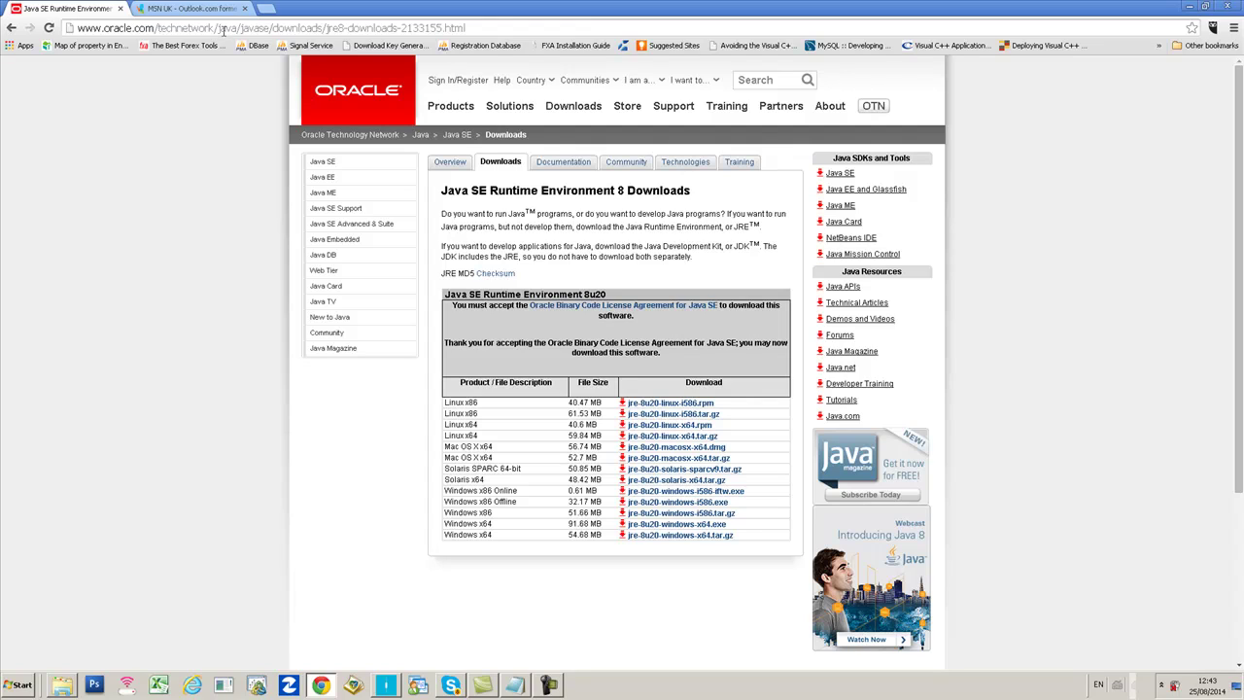
left_click(210, 28)
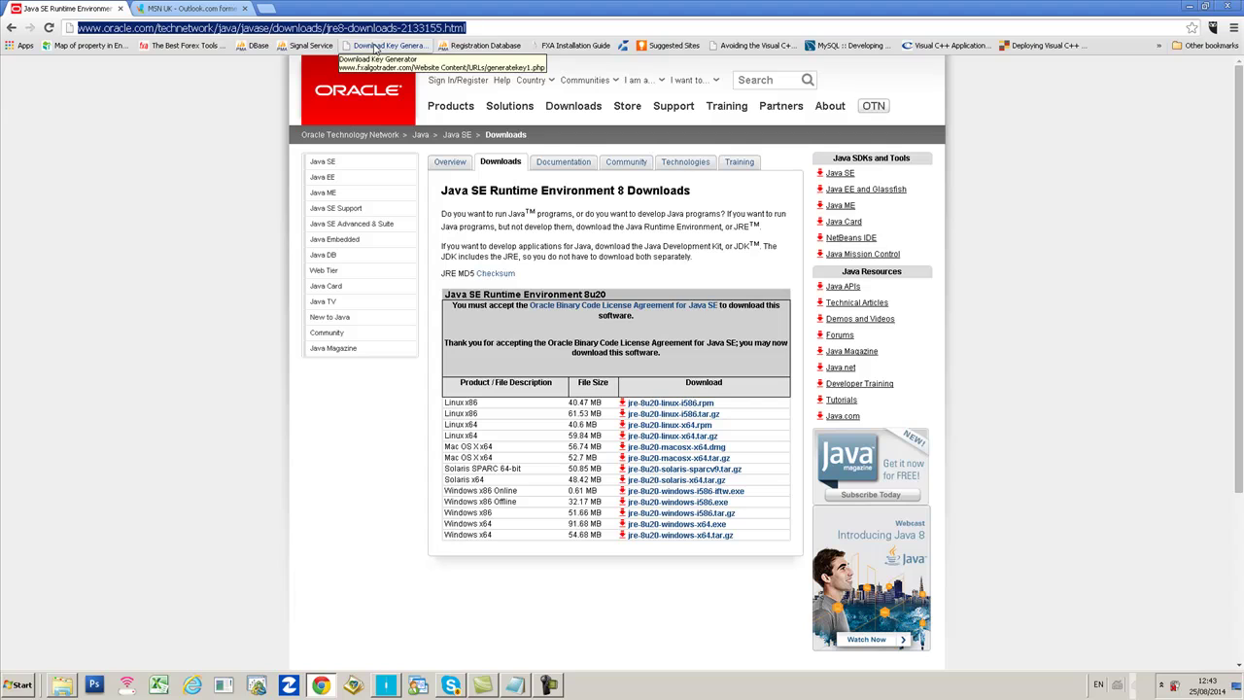
Download the 70.8 KB FX AlgoTrader Package zip from the fxalgotrader.com link
left_click(376, 48)
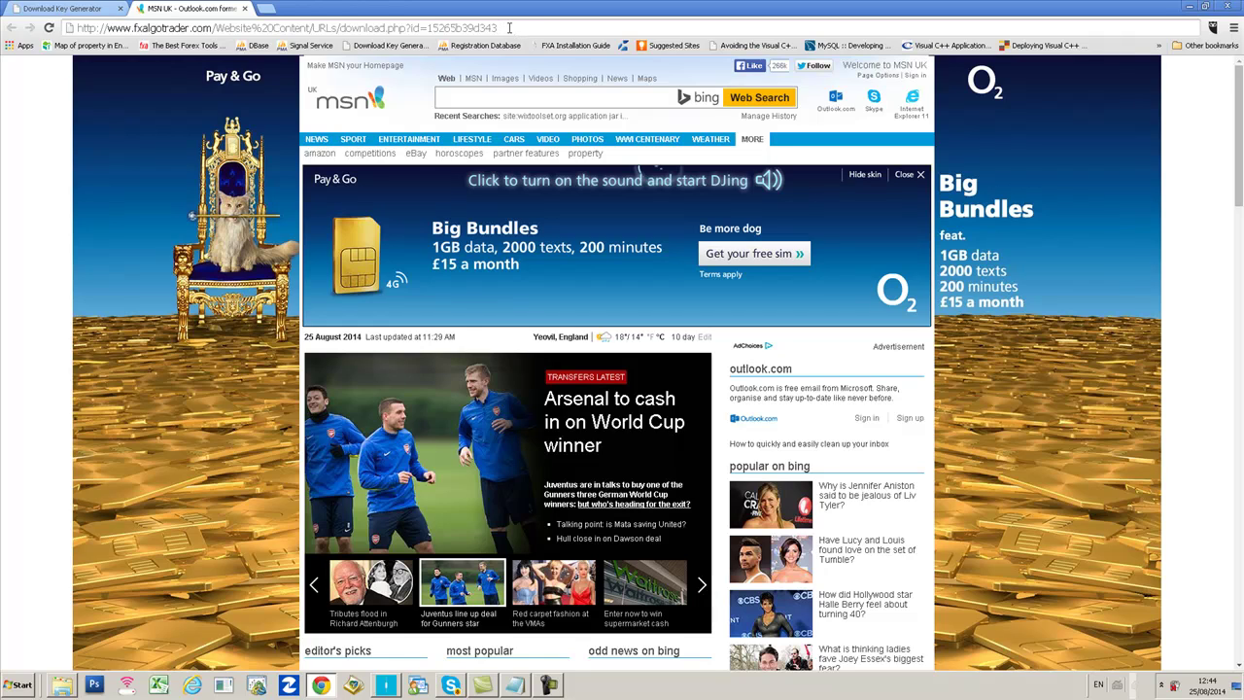
key("Return")
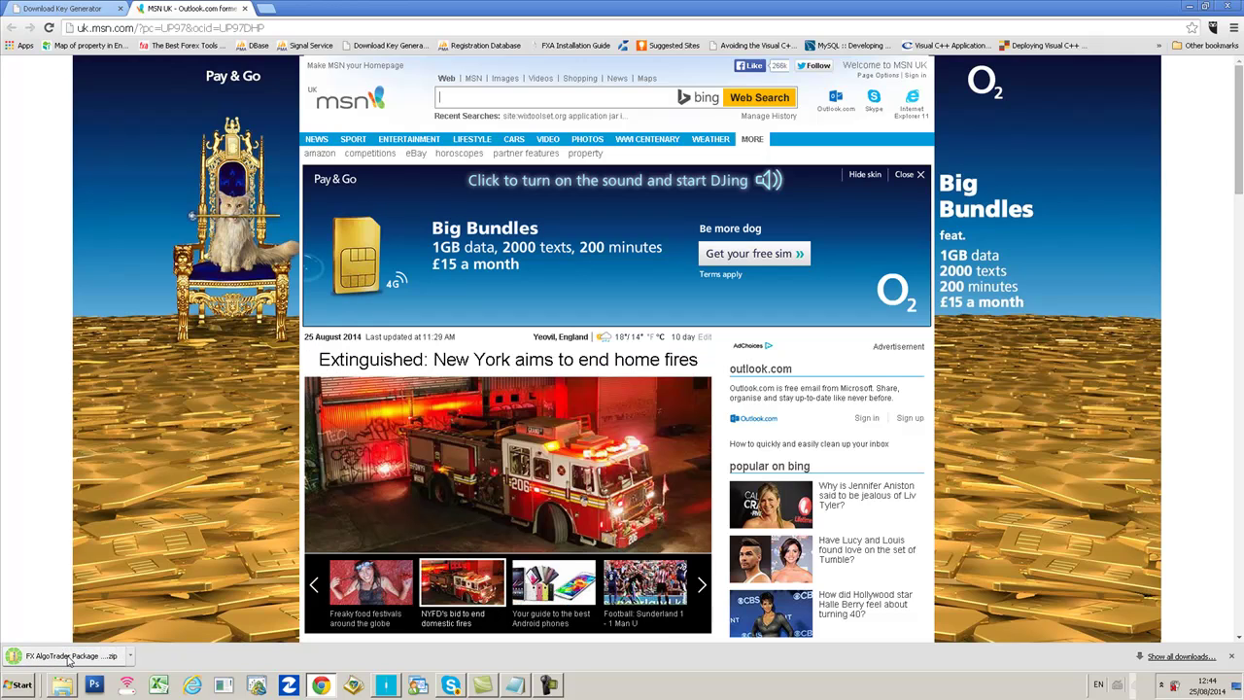
Run FXA MACD Turbo JFX Setup from the package zip and accept its licence agreement
left_click(68, 657)
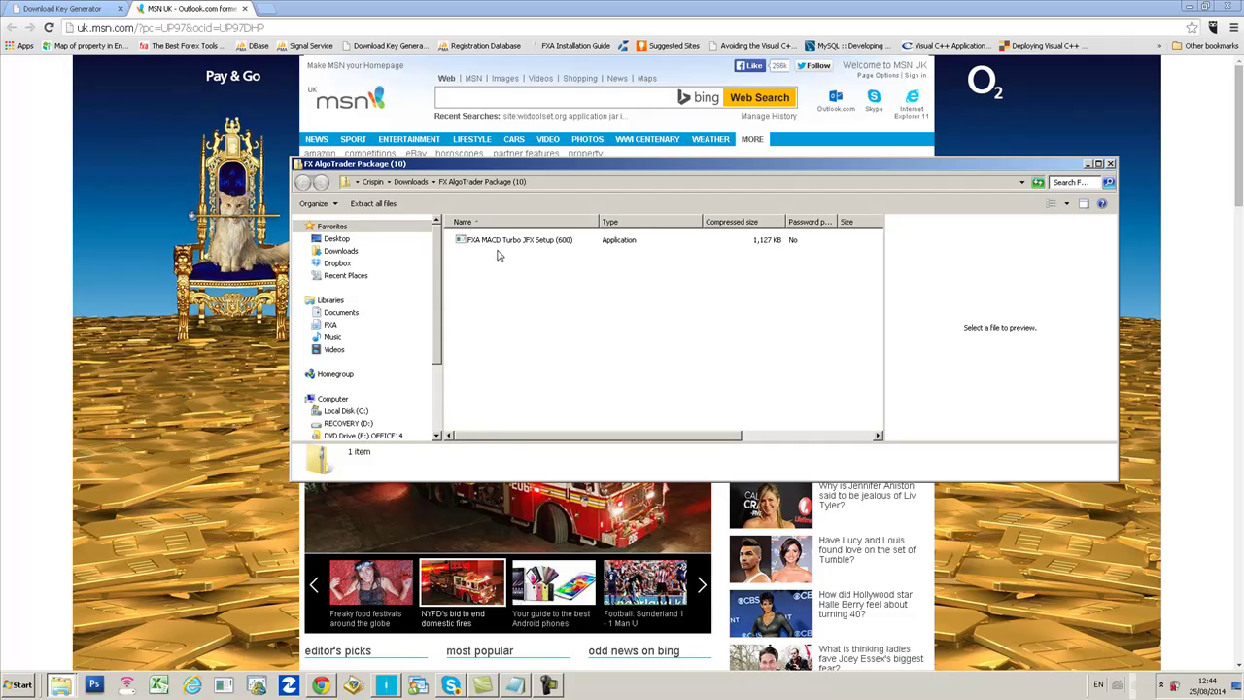
left_click(502, 244)
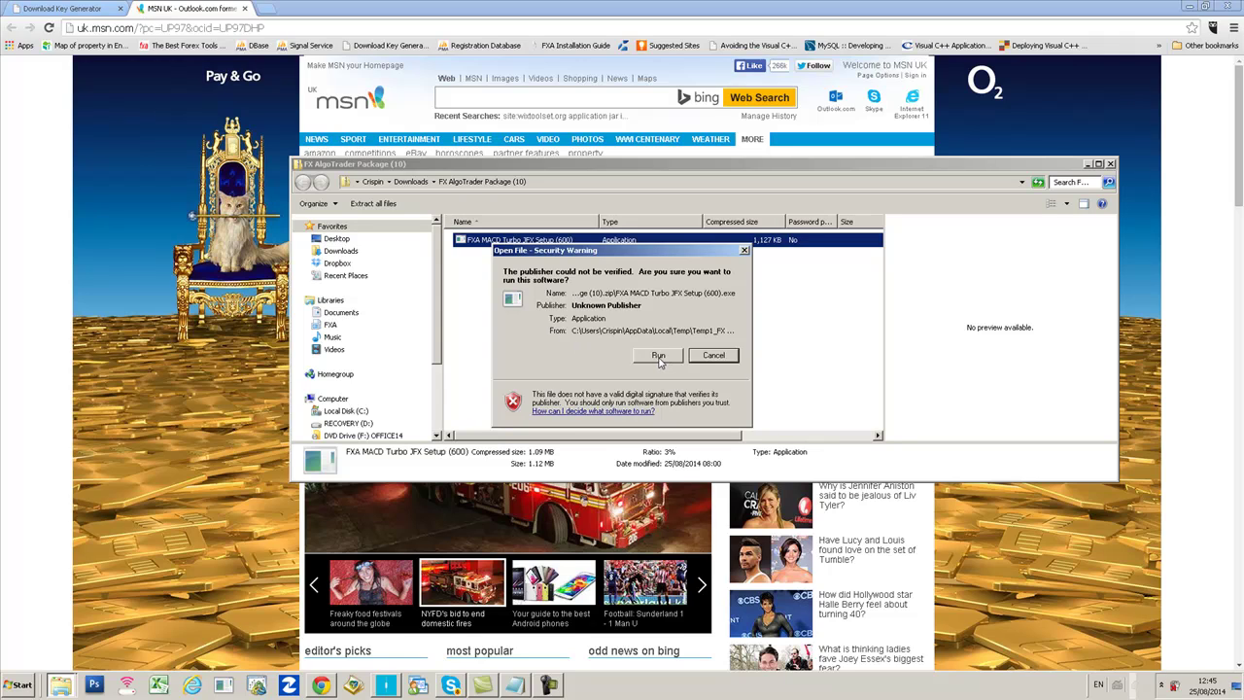
left_click(658, 356)
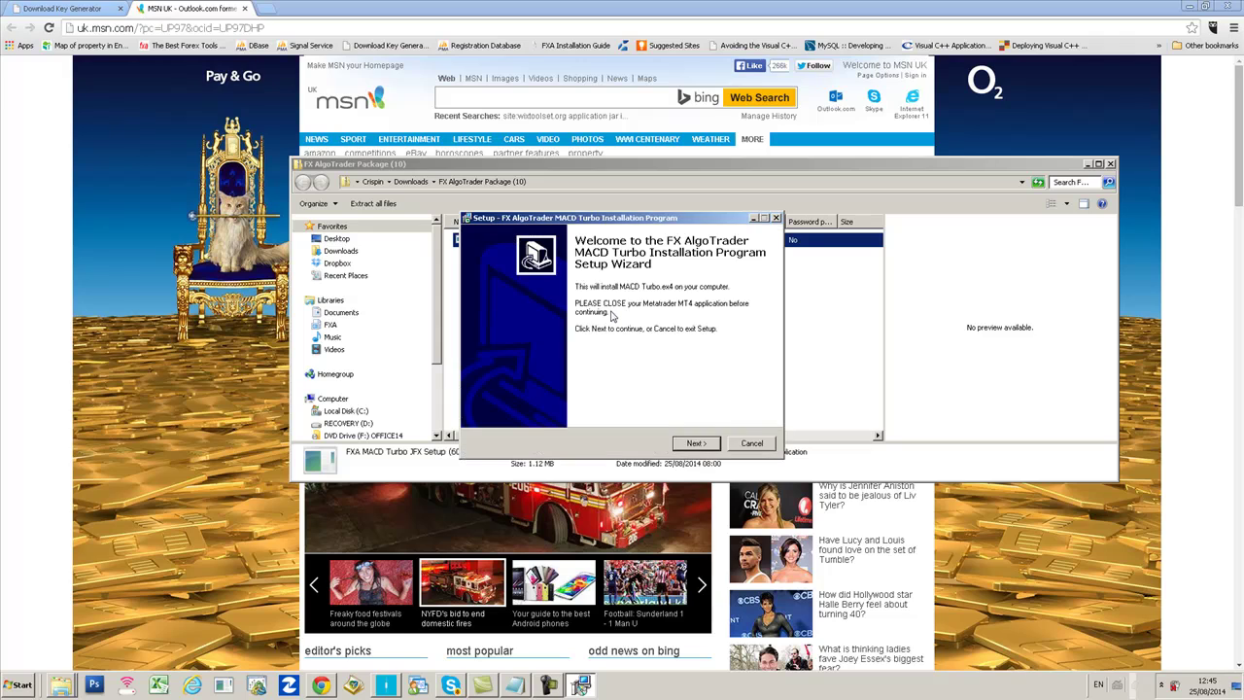
left_click(693, 443)
left_click(500, 400)
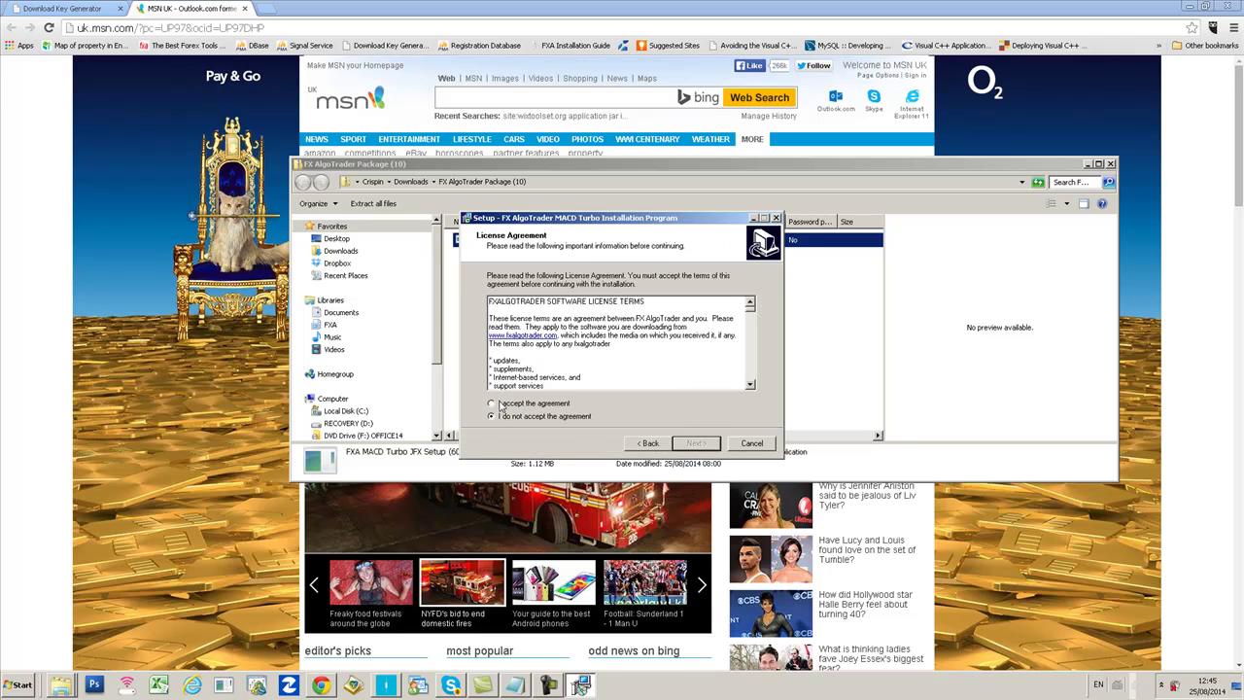
left_click(700, 443)
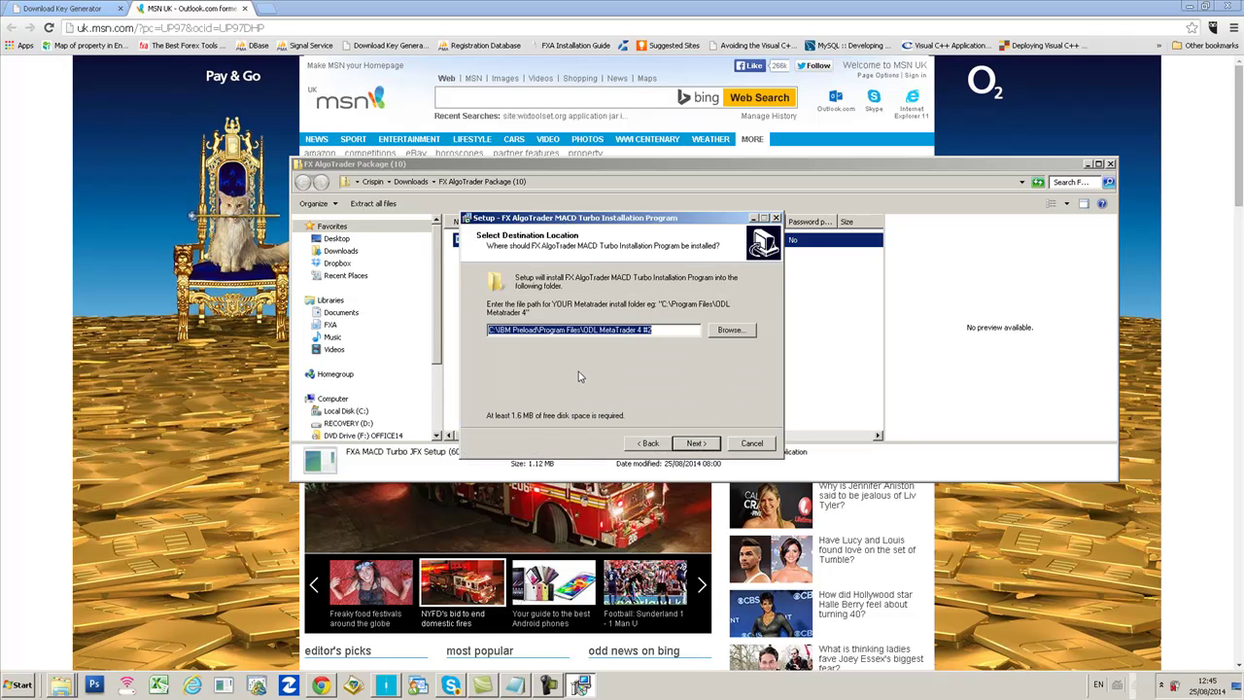
Open MetaTrader 4's data folder and capture its path with Snipping Tool
left_click(379, 663)
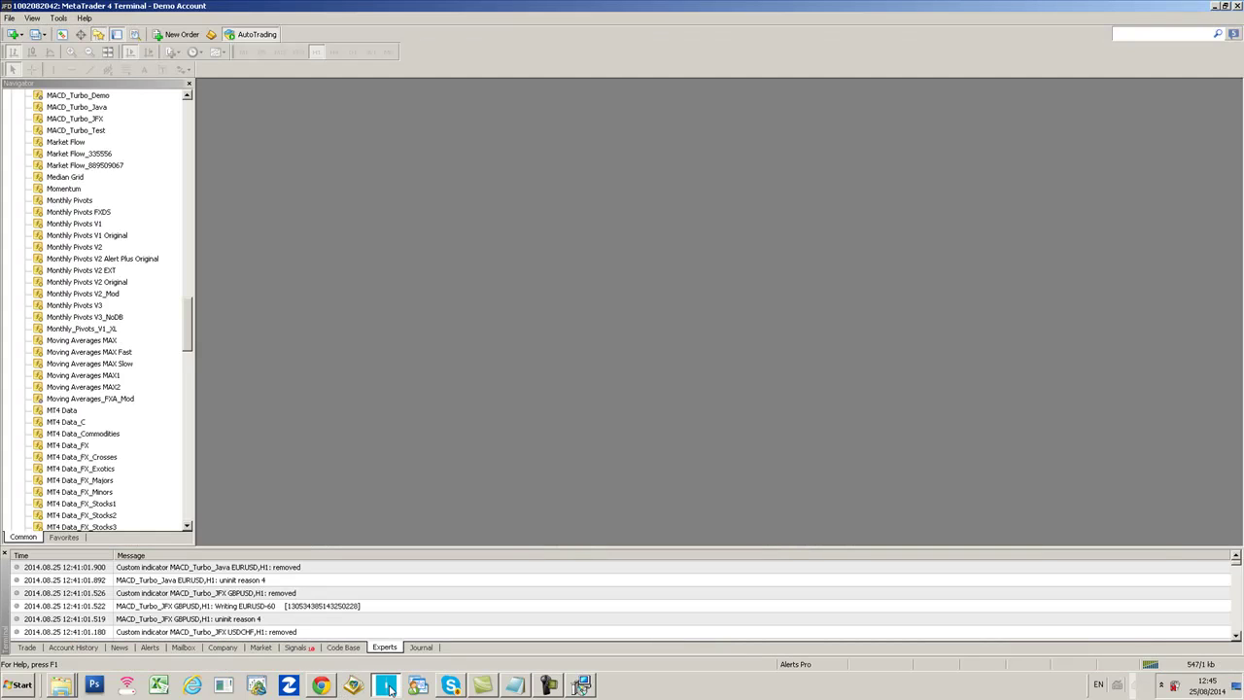
left_click(9, 19)
left_click(16, 98)
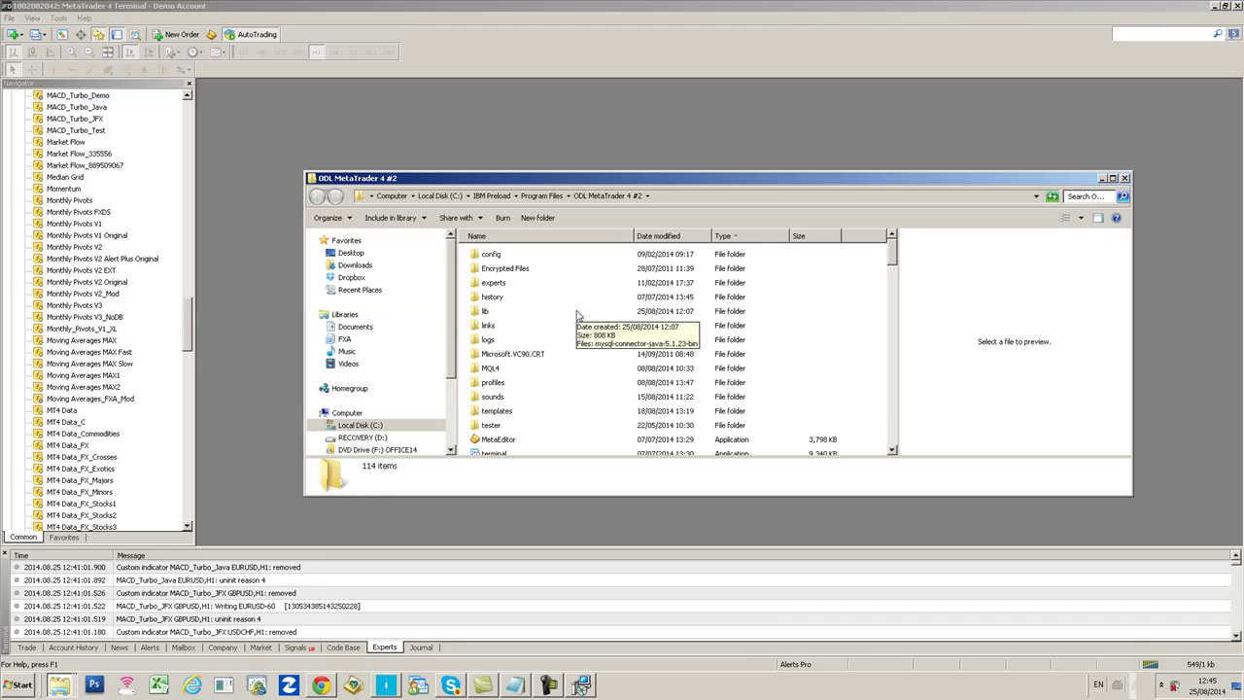
left_click(10, 687)
left_click(47, 296)
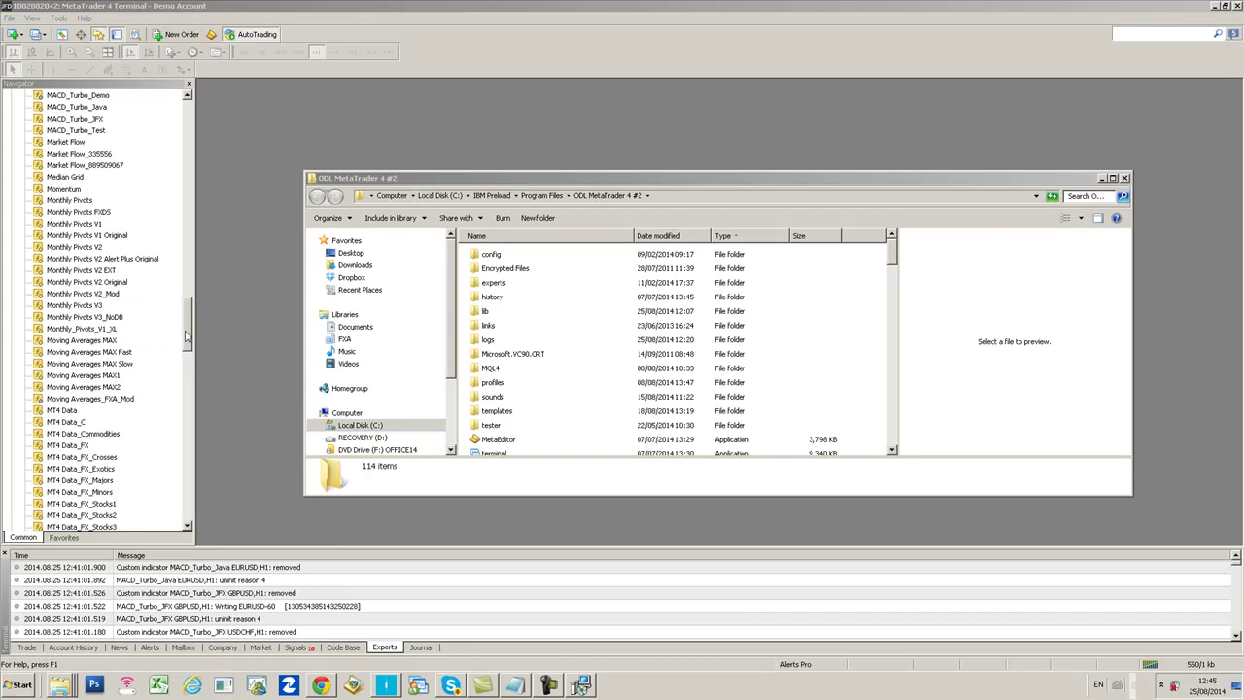
left_click_drag(272, 143, 707, 235)
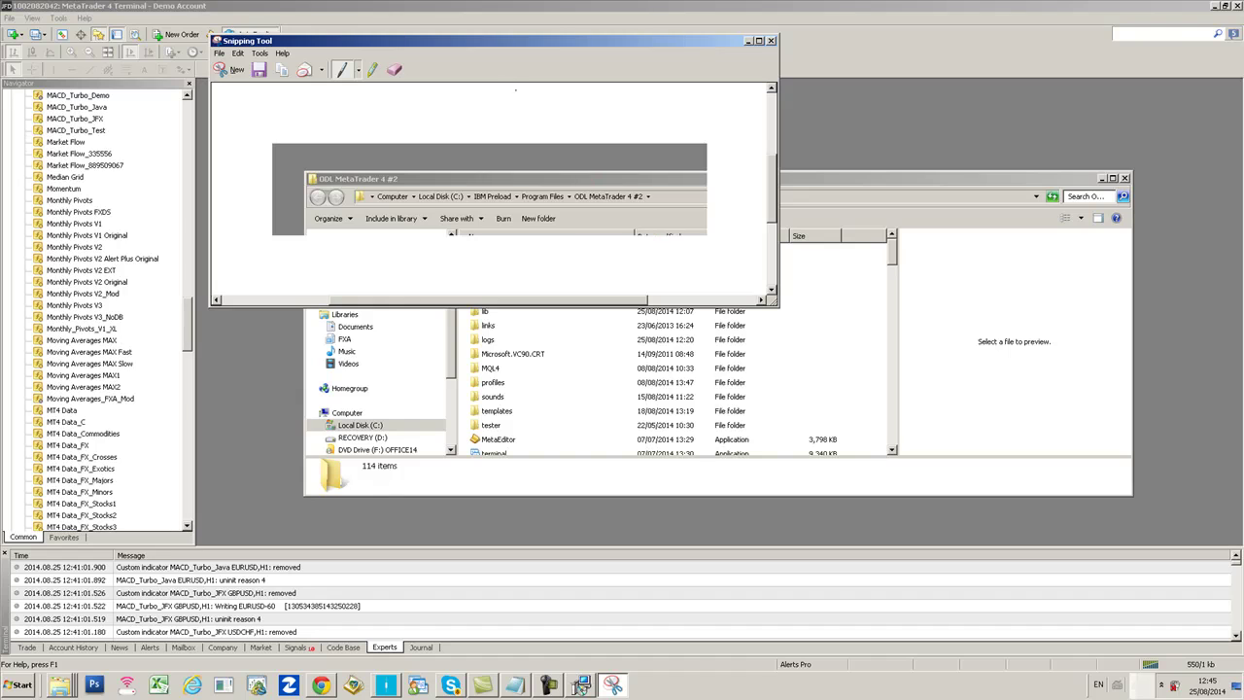
Close MetaTrader 4, both Explorer folder windows and Chrome
left_click(1239, 7)
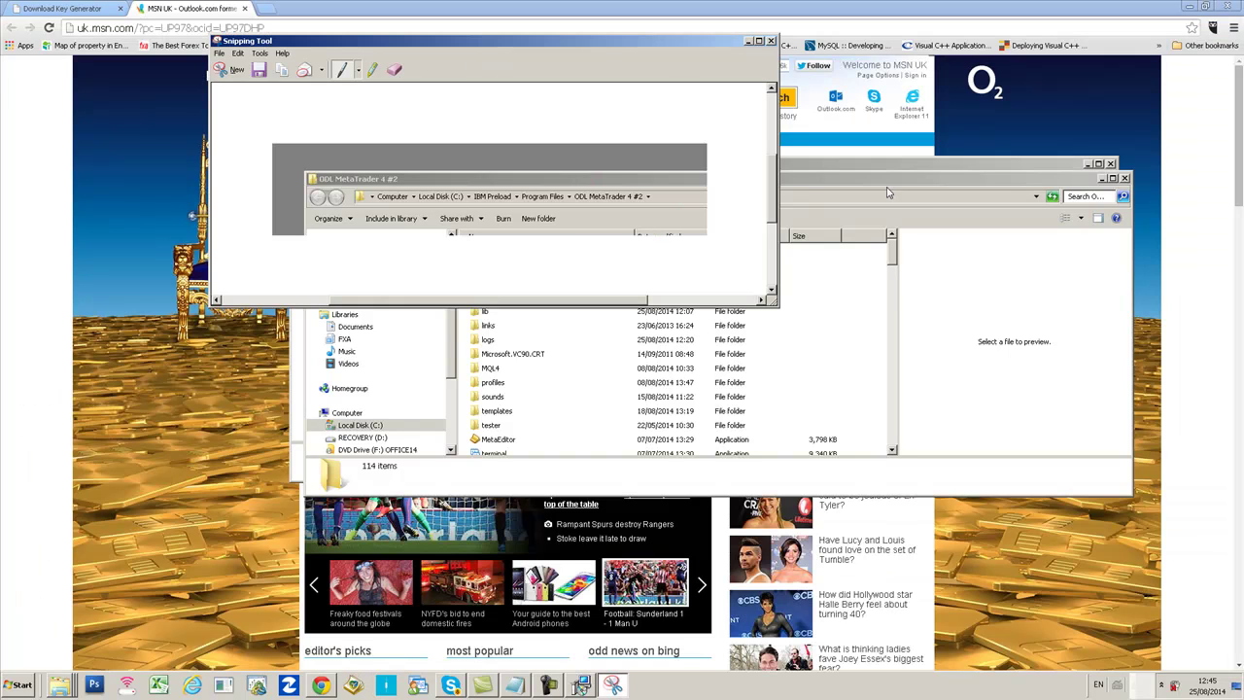
left_click(1125, 178)
left_click(1111, 163)
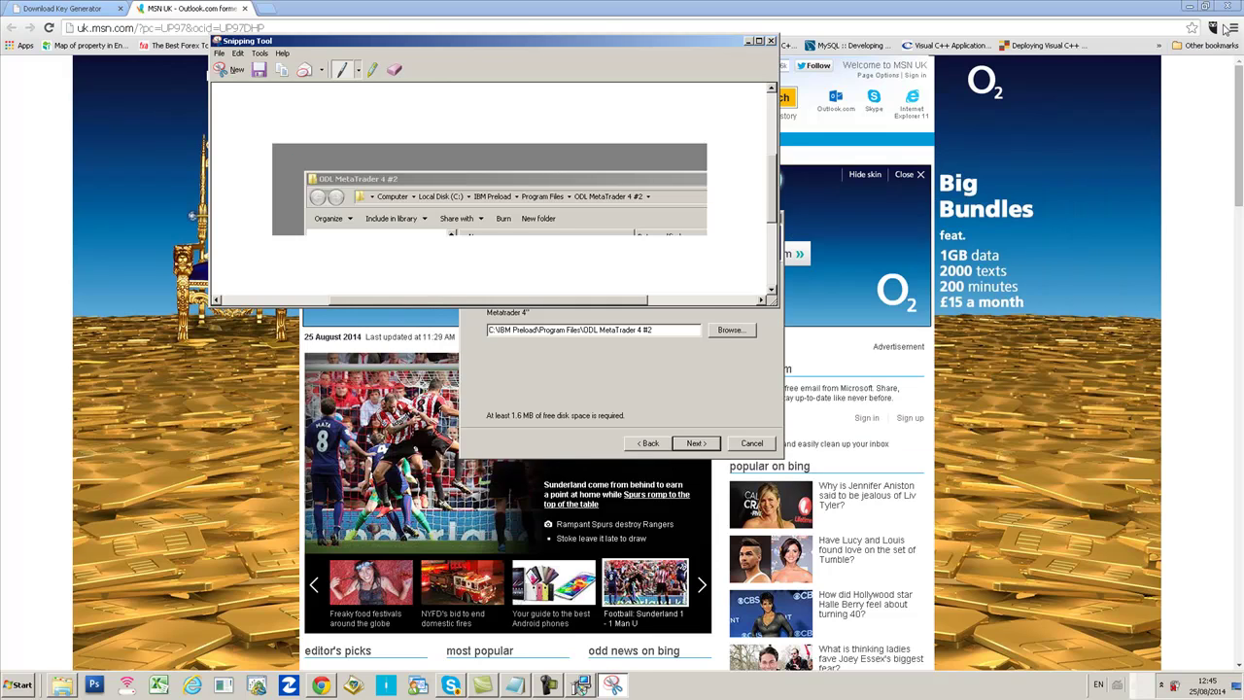
left_click(1234, 6)
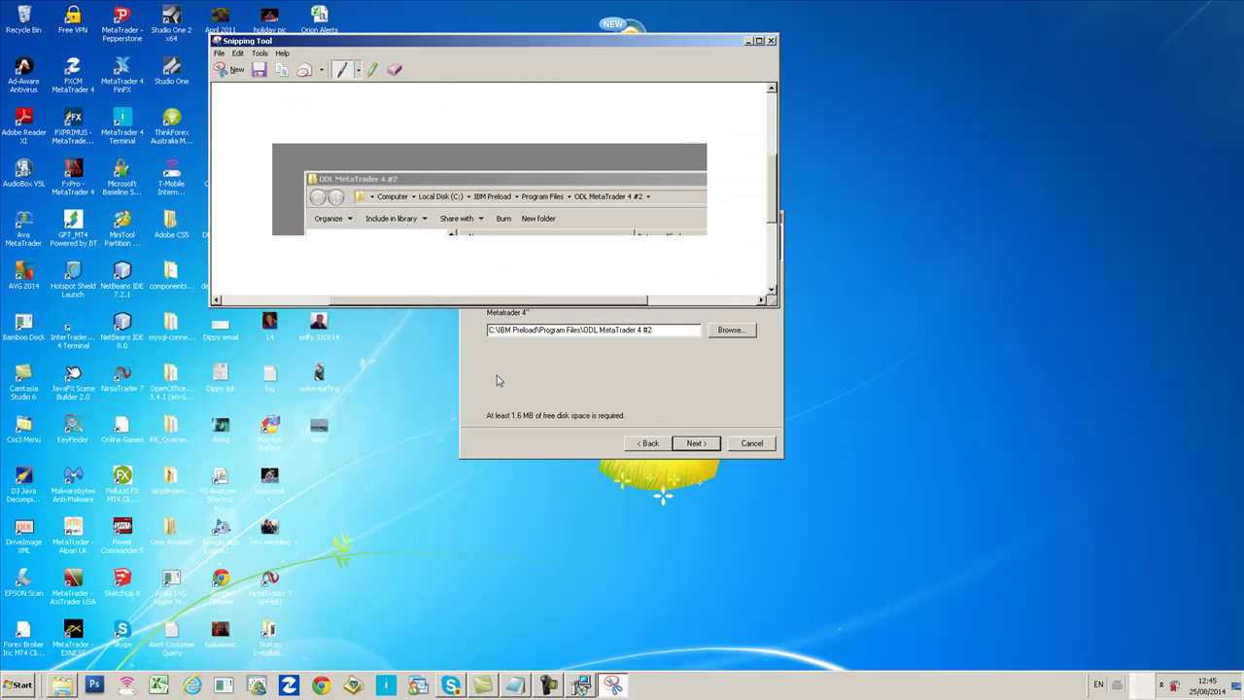
Install MACD Turbo into the ODL MetaTrader 4 #2 folder, finish setup, and close Snipping Tool
left_click(496, 380)
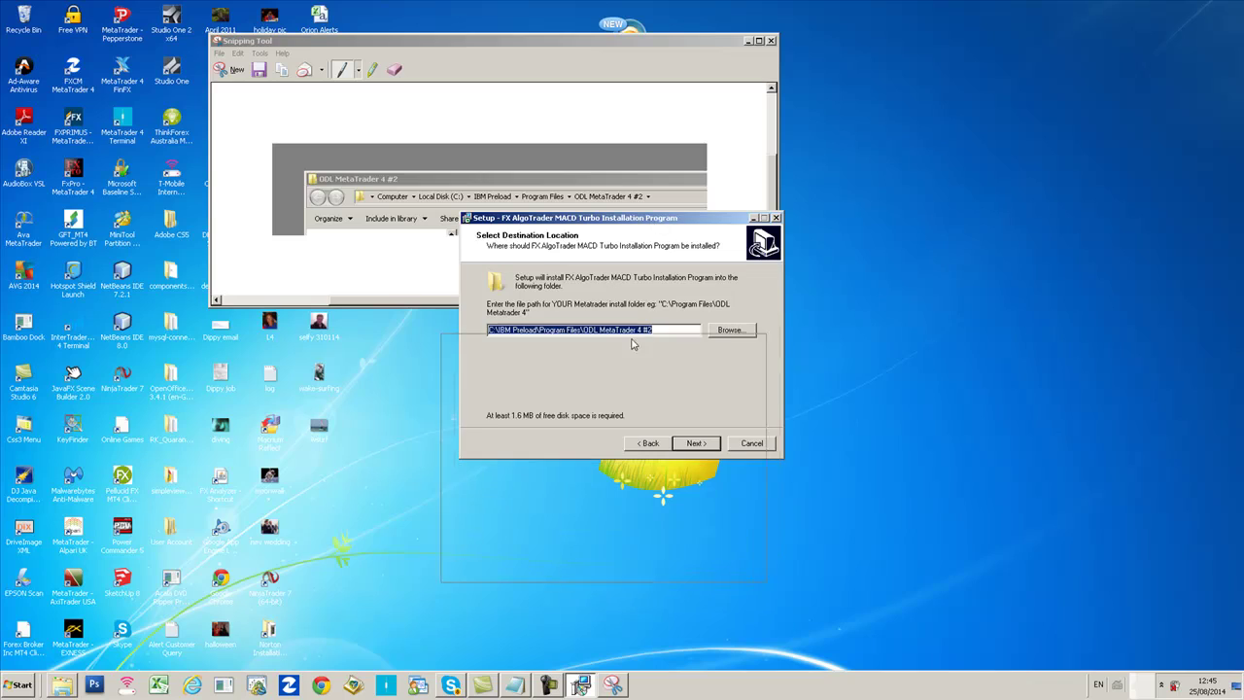
left_click_drag(632, 343, 555, 323)
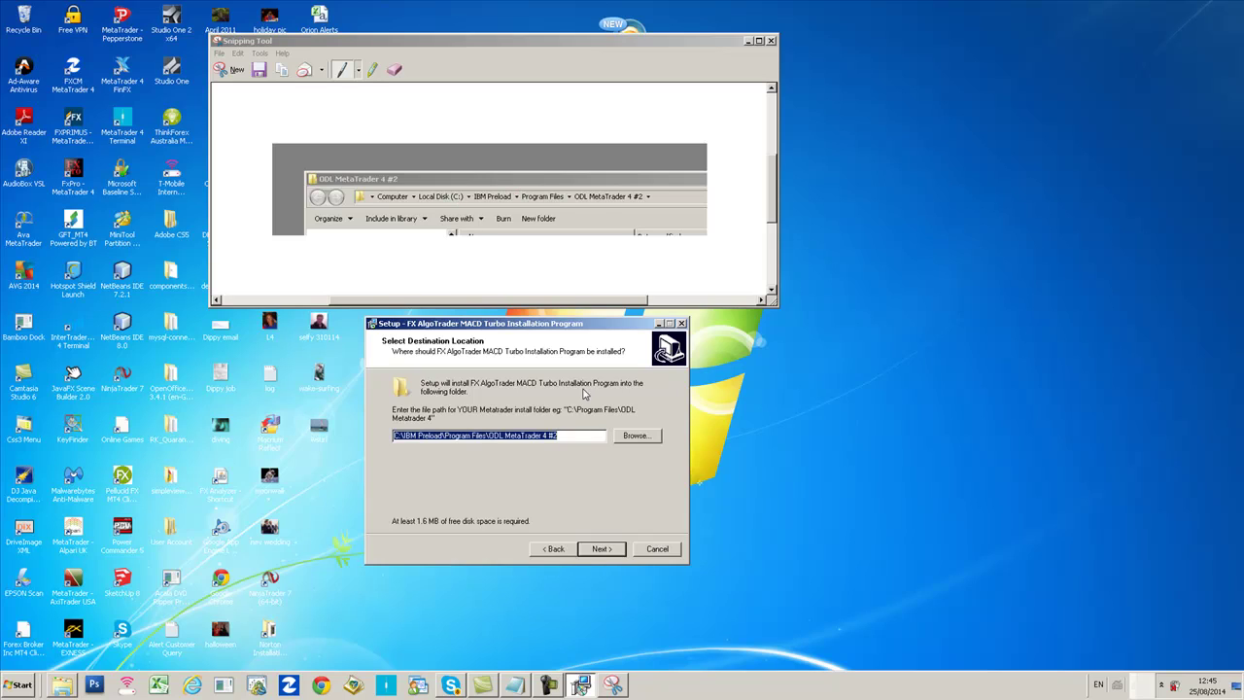
left_click(599, 549)
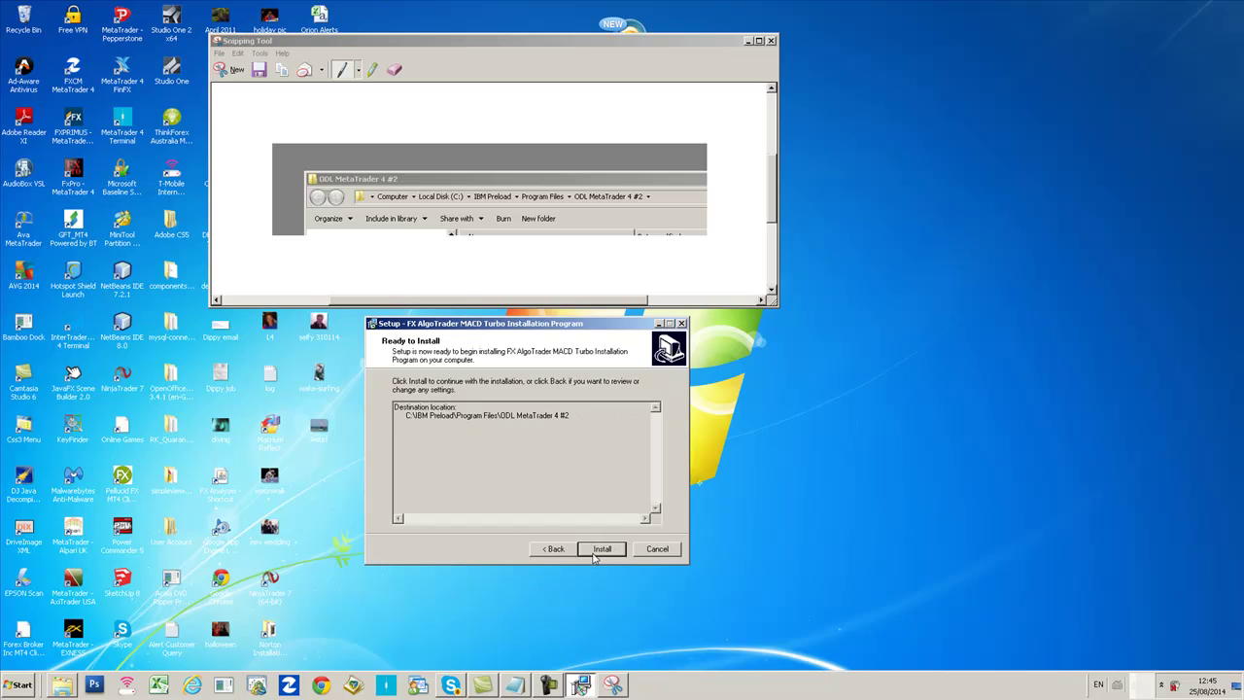
left_click(595, 553)
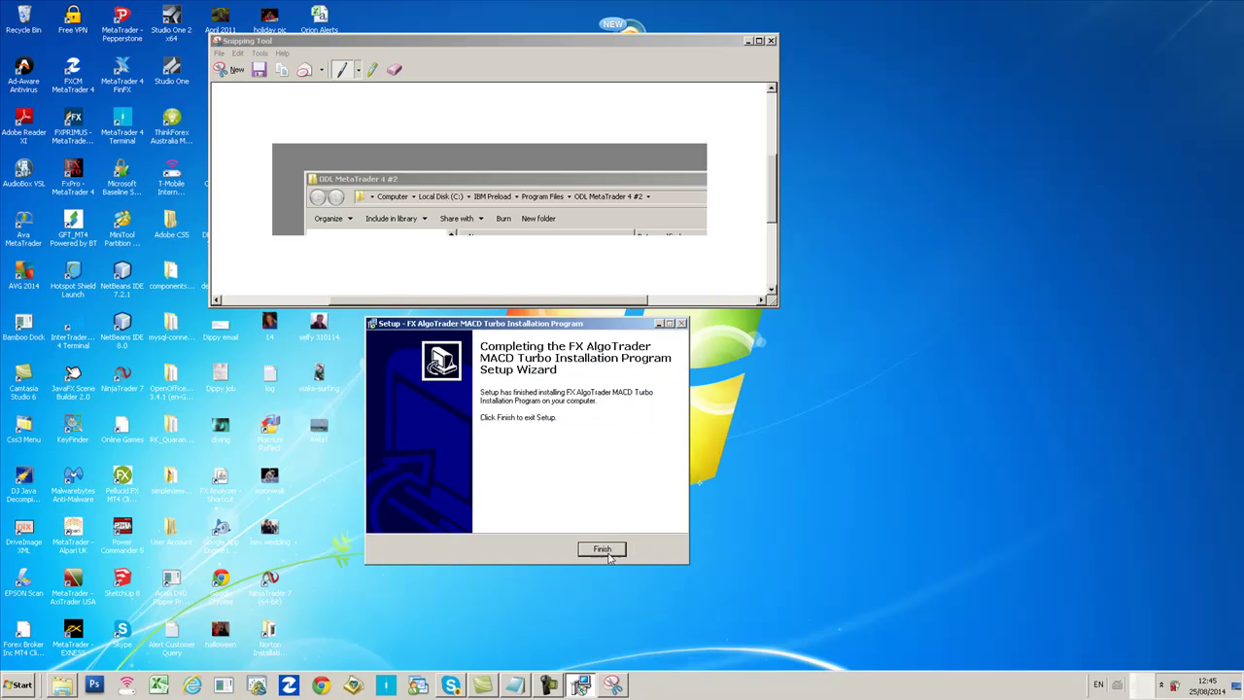
left_click(603, 549)
left_click(771, 40)
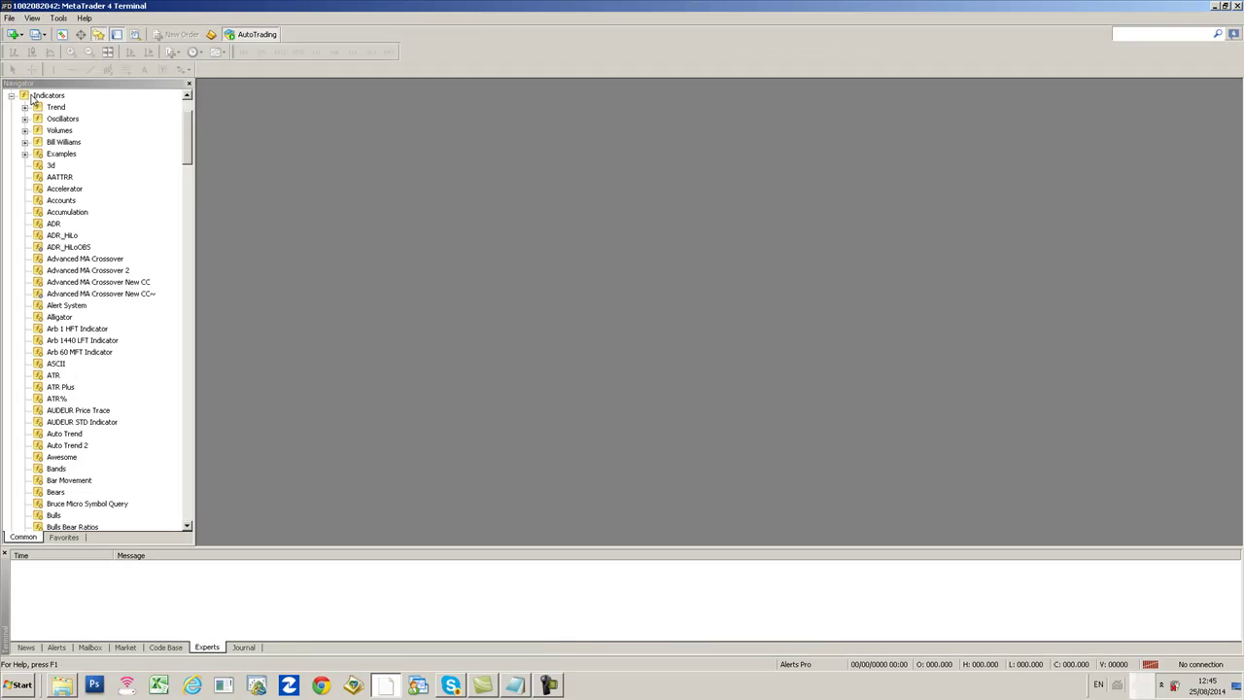
Open a new EURUSD chart with grid lines hidden and collapse the Navigator's Indicators folder
left_click(9, 17)
left_click(18, 35)
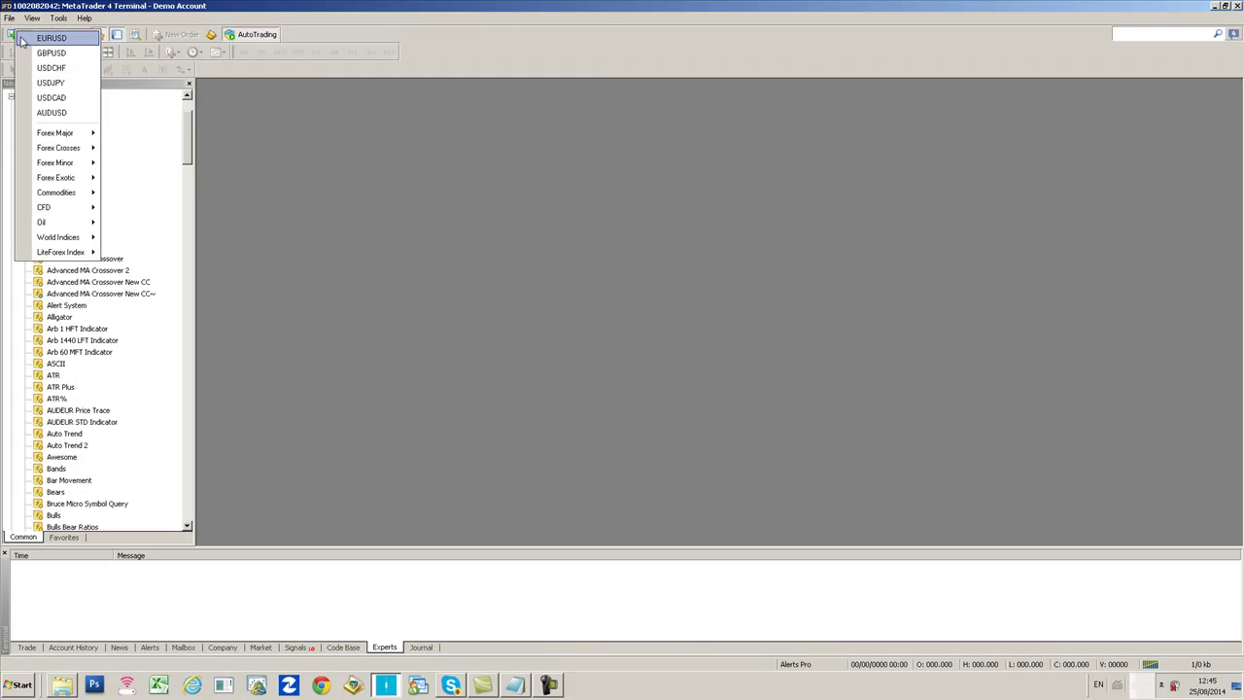
left_click(23, 39)
right_click(449, 256)
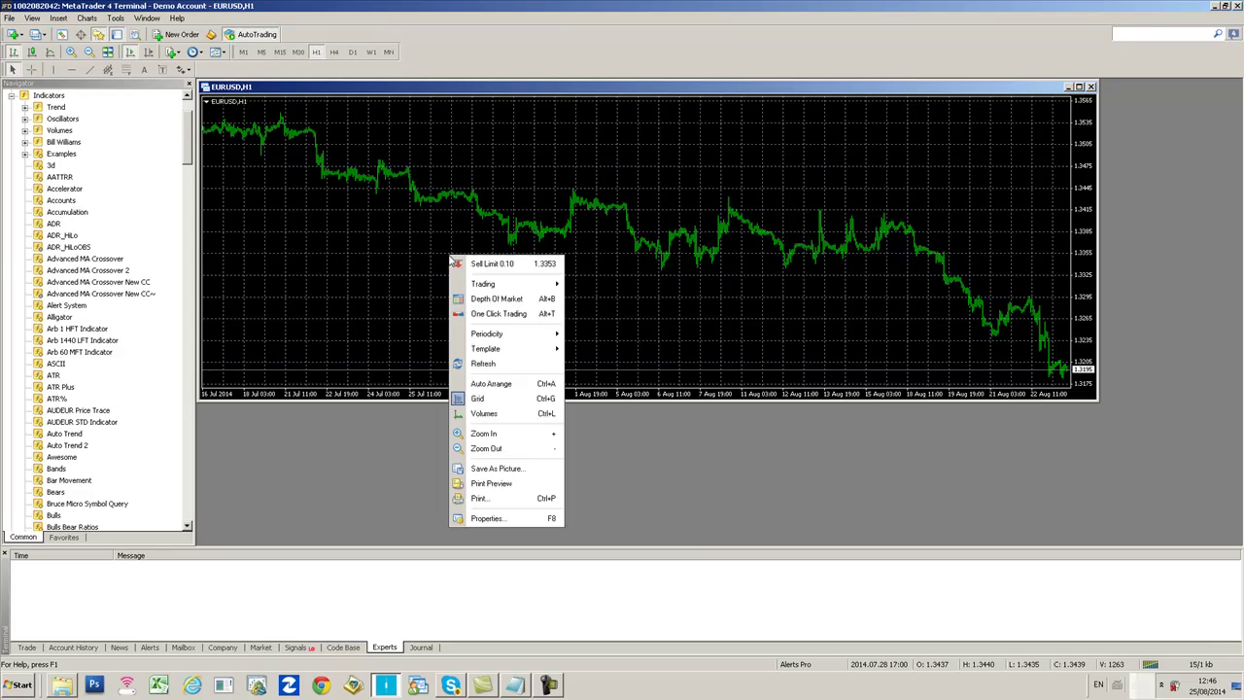
left_click(496, 402)
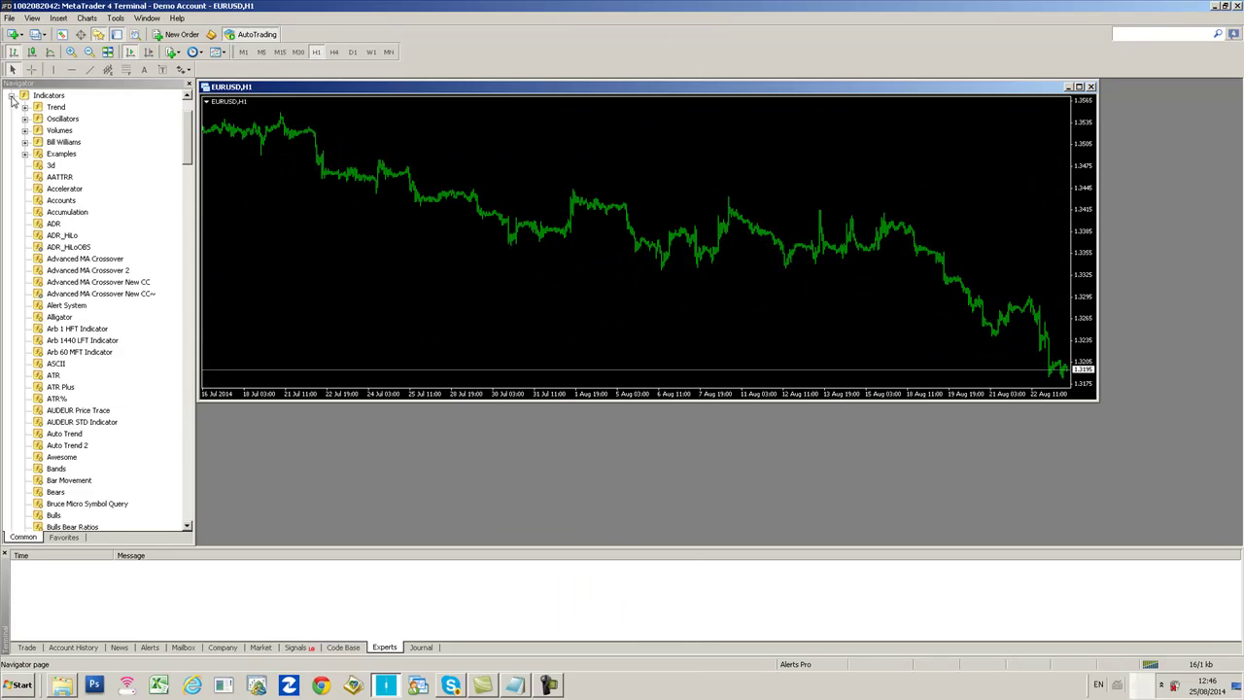
left_click(11, 97)
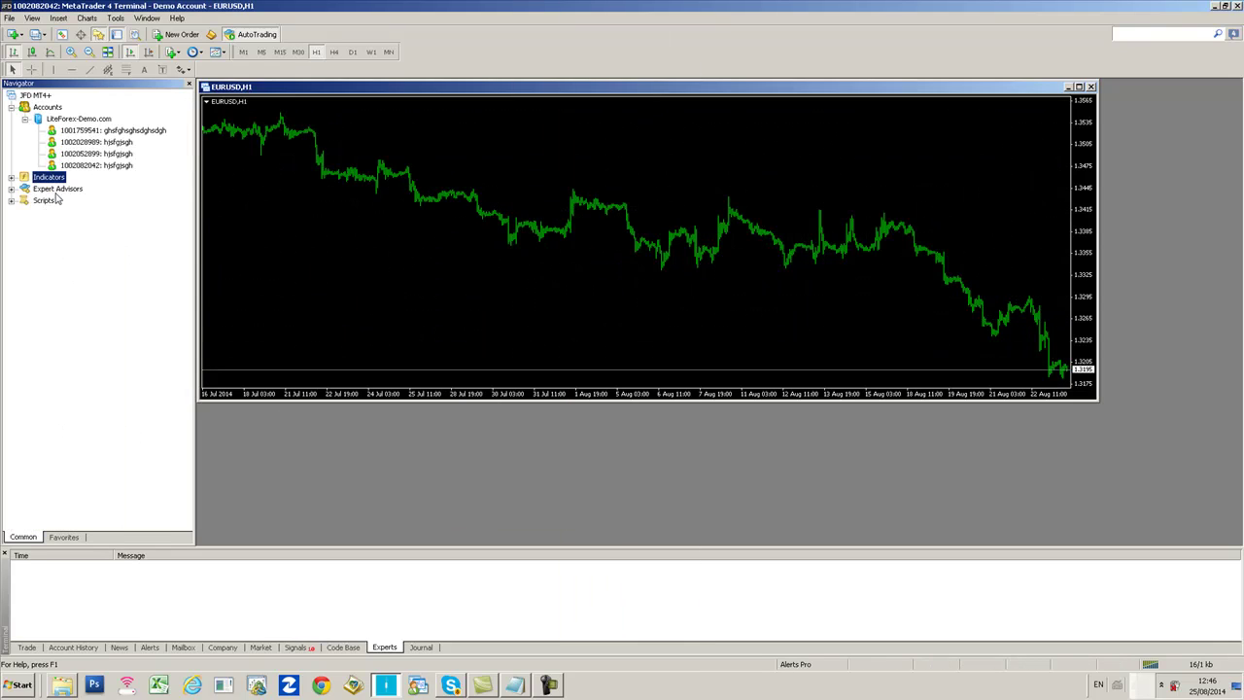
Drag MACD_Turbo_JFX from the Navigator's Indicators onto the EURUSD H1 chart and confirm with OK
left_click(189, 84)
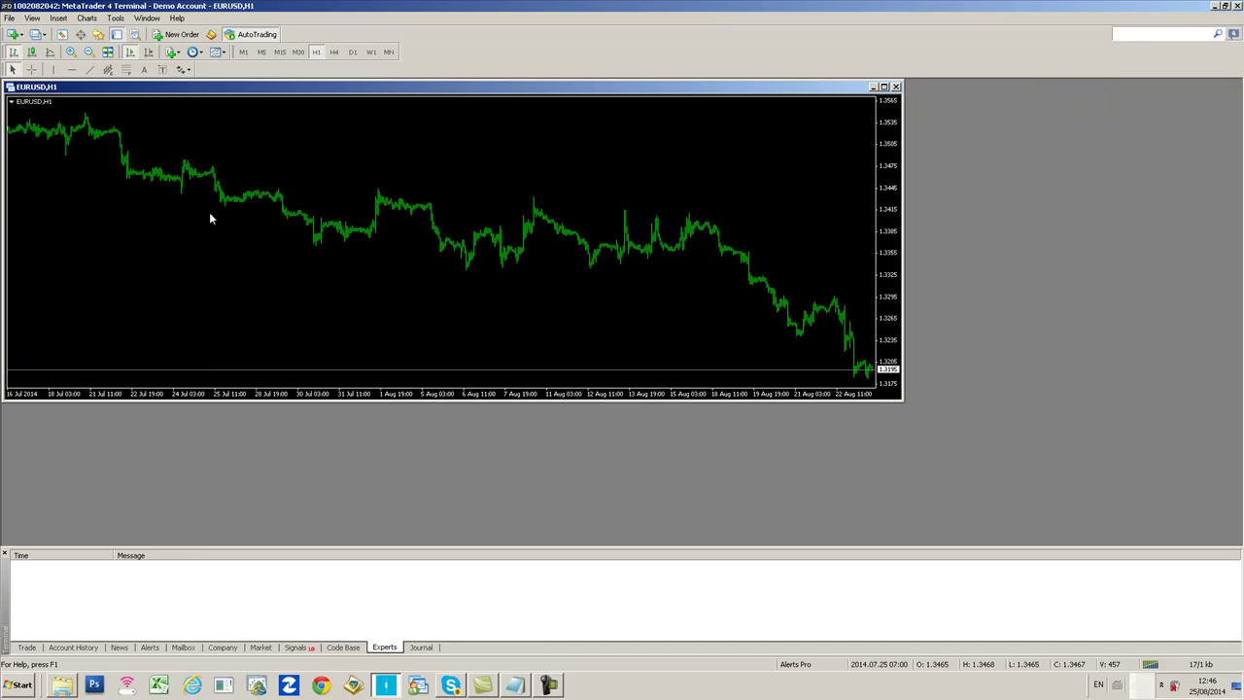
key("ctrl+n")
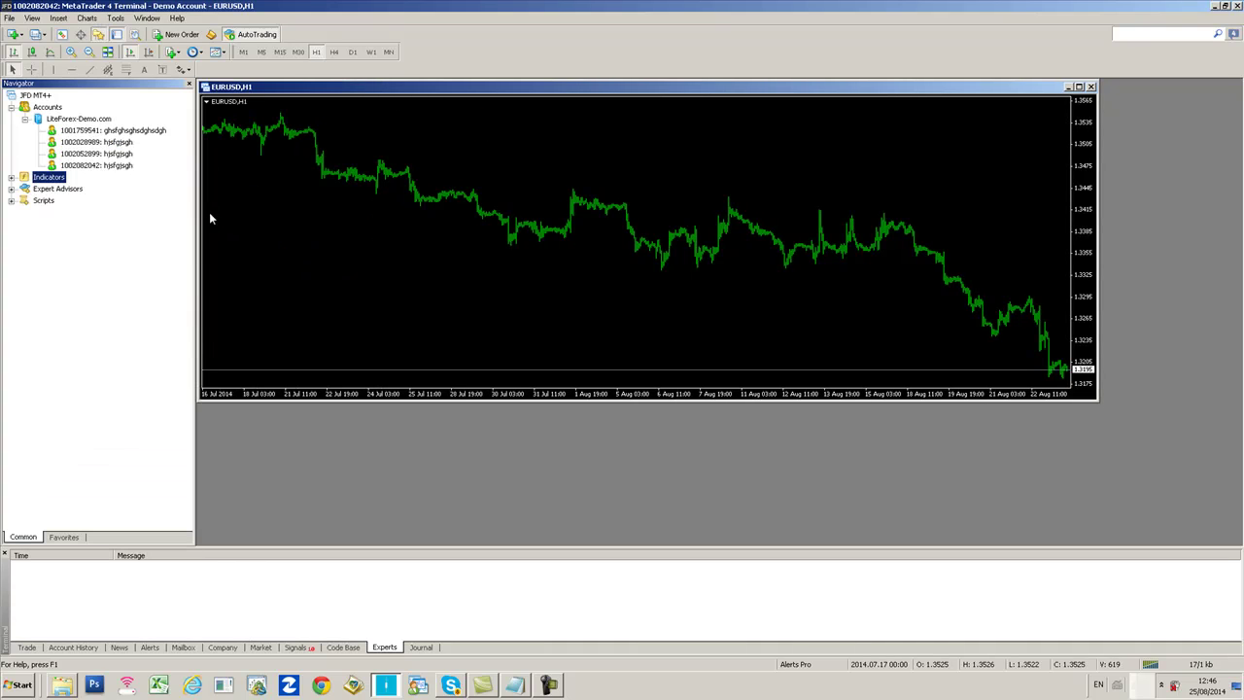
left_click(11, 179)
key("m")
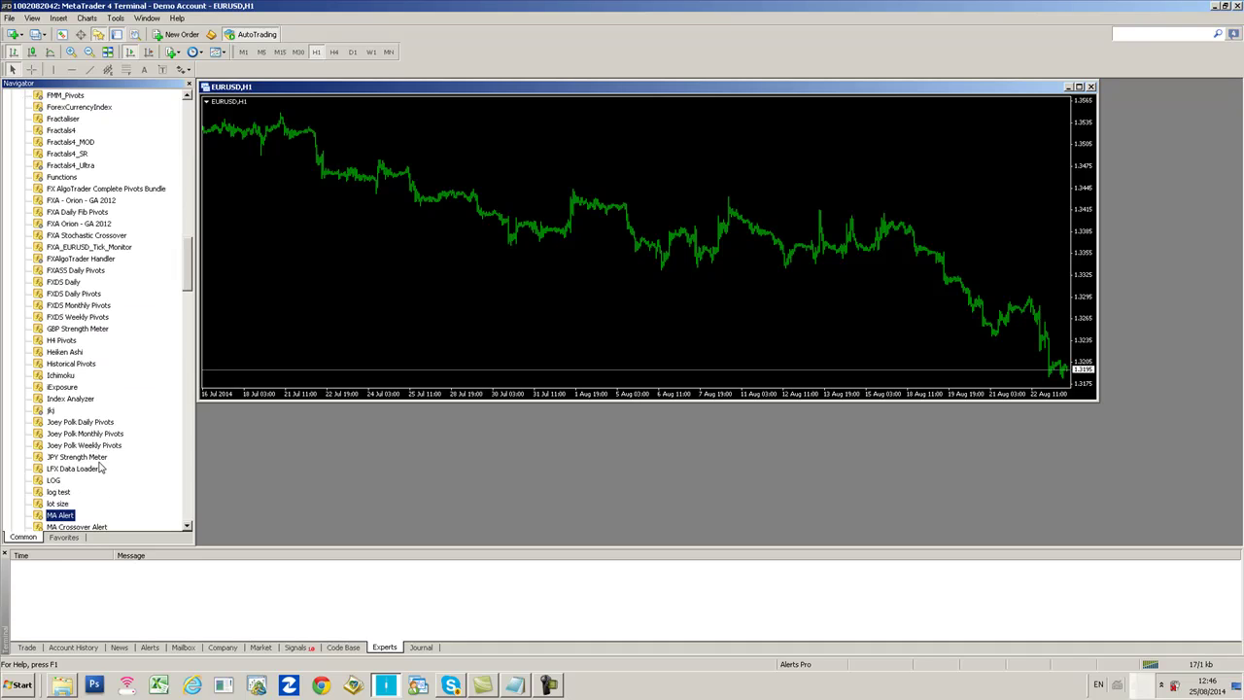
scroll(98, 469, "down", 5)
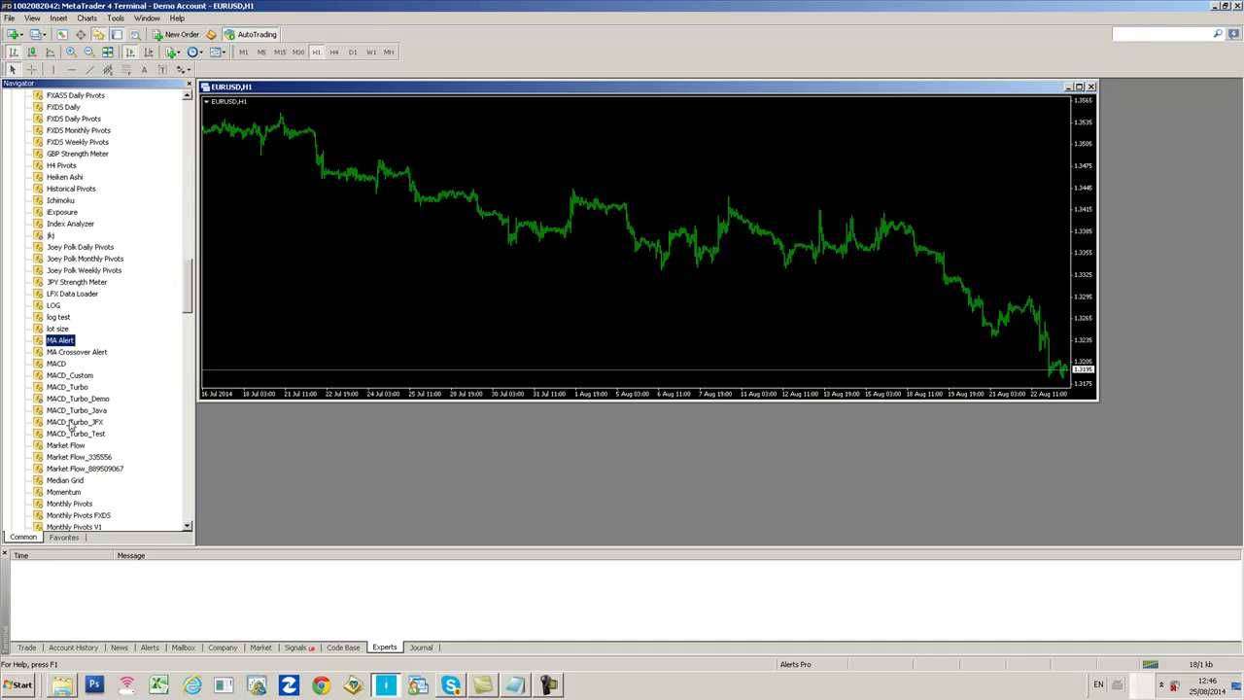
left_click_drag(77, 422, 396, 363)
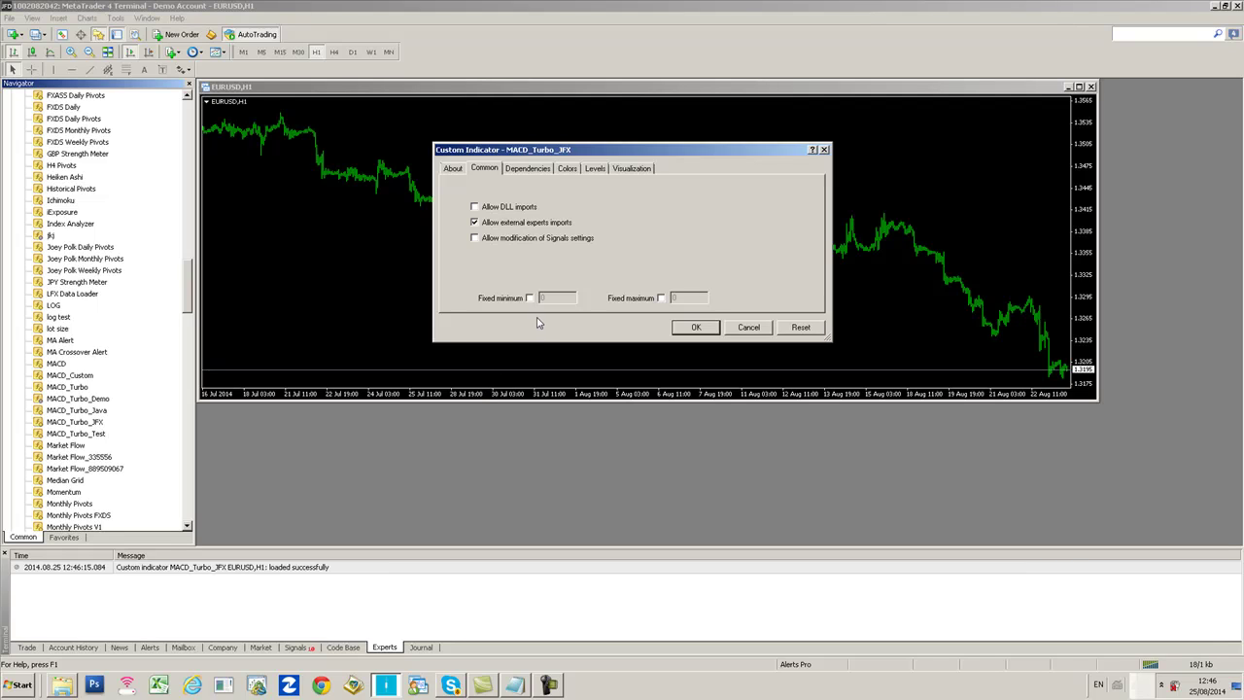
left_click(696, 328)
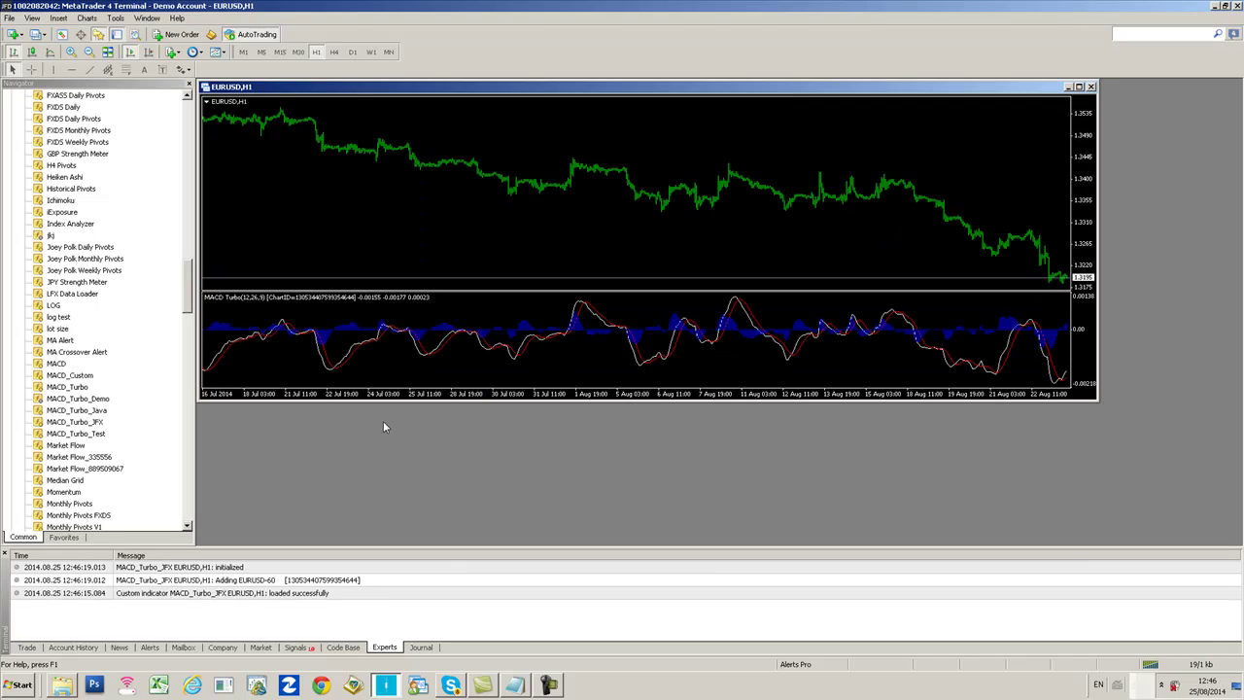
Maximize the EURUSD H1 chart and launch FXA_JFX_Interface from the MetaTrader data folder
left_click(1079, 86)
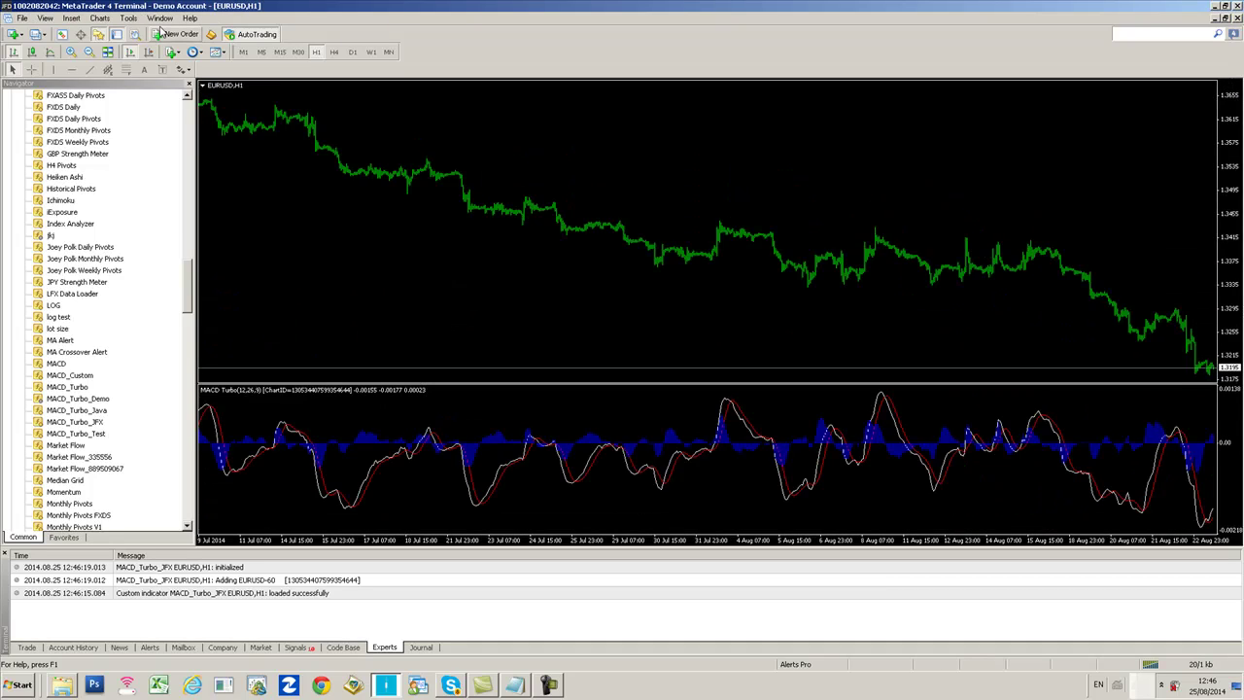
left_click(21, 17)
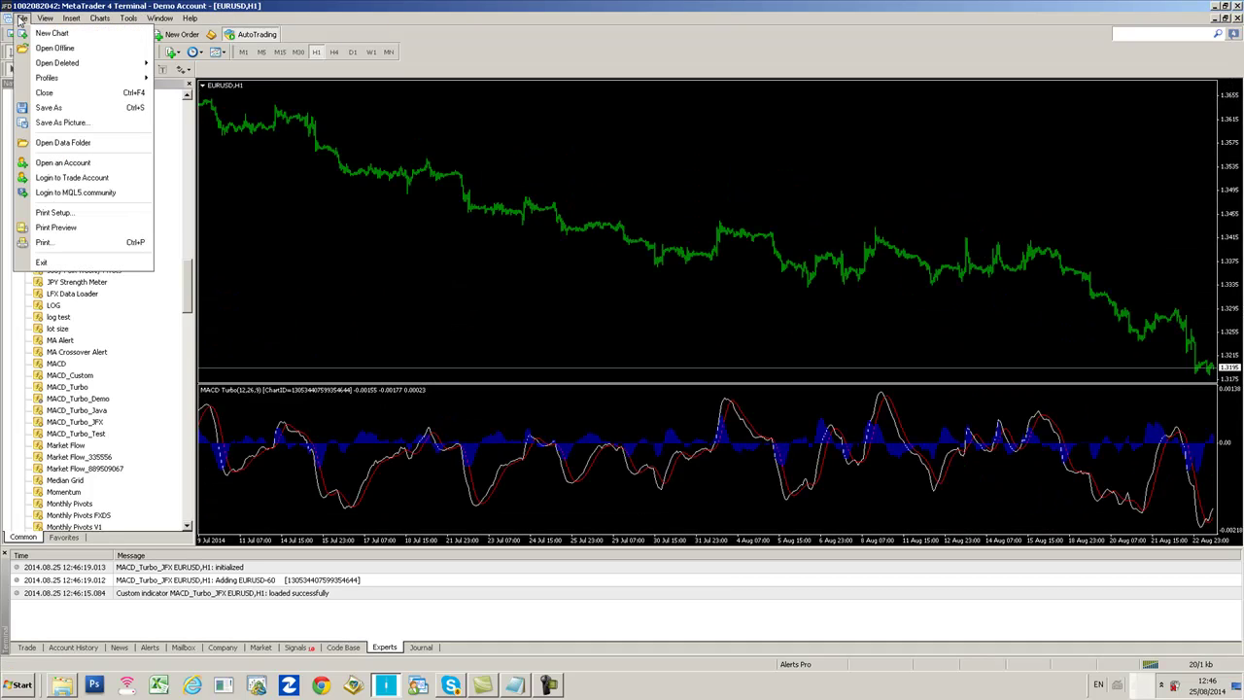
left_click(61, 142)
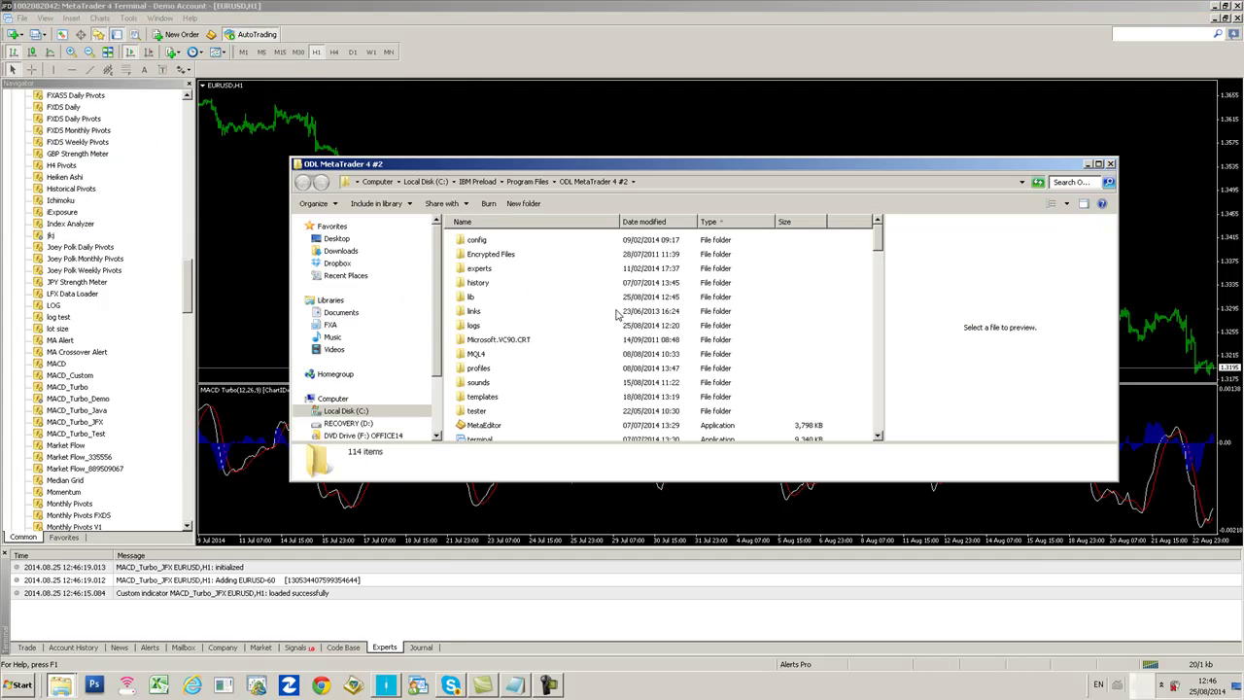
left_click_drag(879, 241, 868, 361)
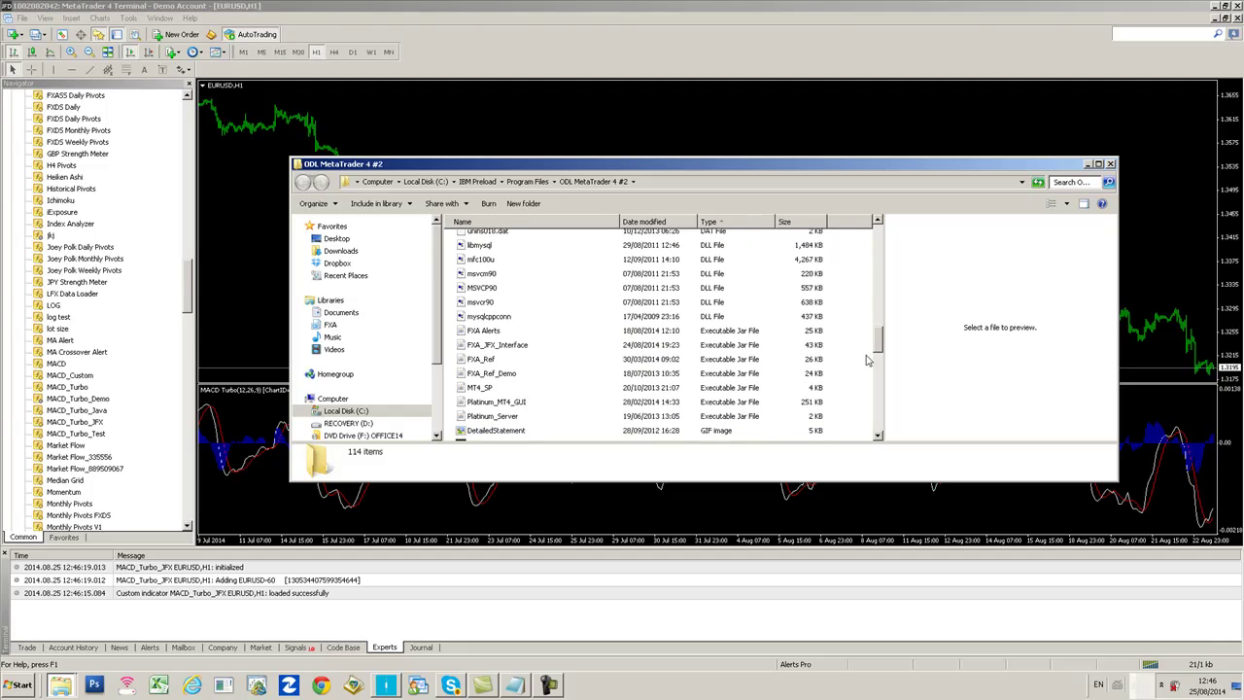
left_click(478, 347)
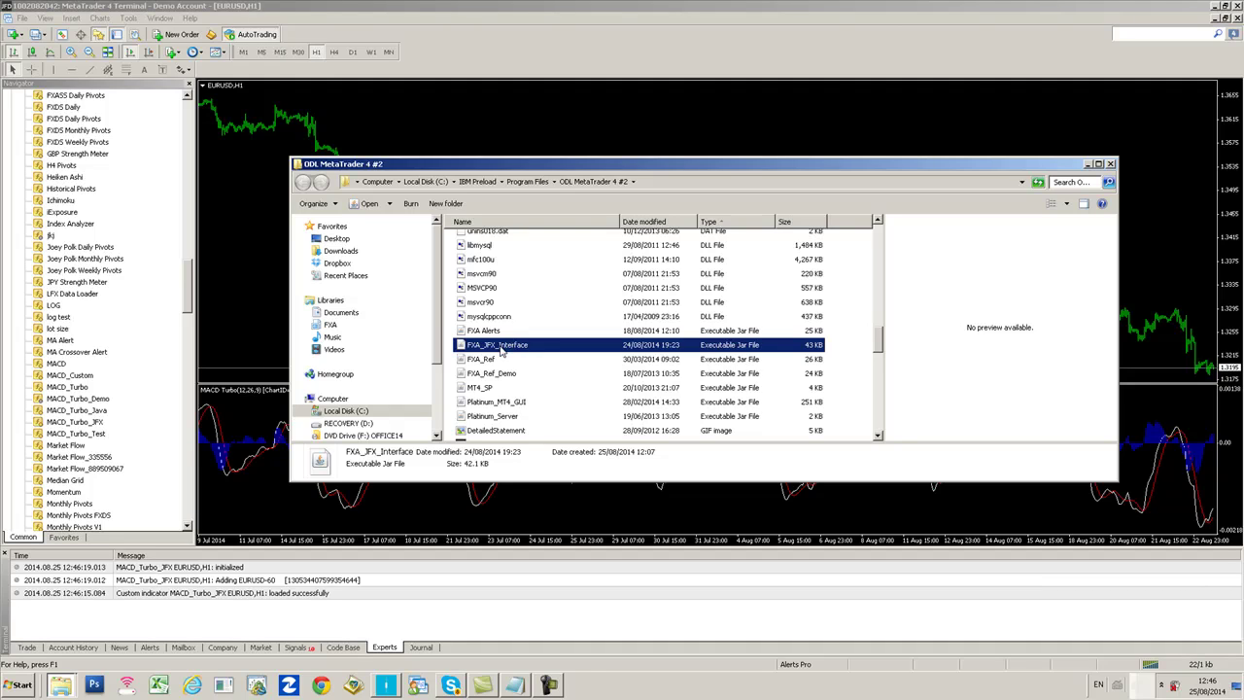
Close the data folder window and open MACD Turbo from the Alert Enabled Indicators list
left_click(1111, 165)
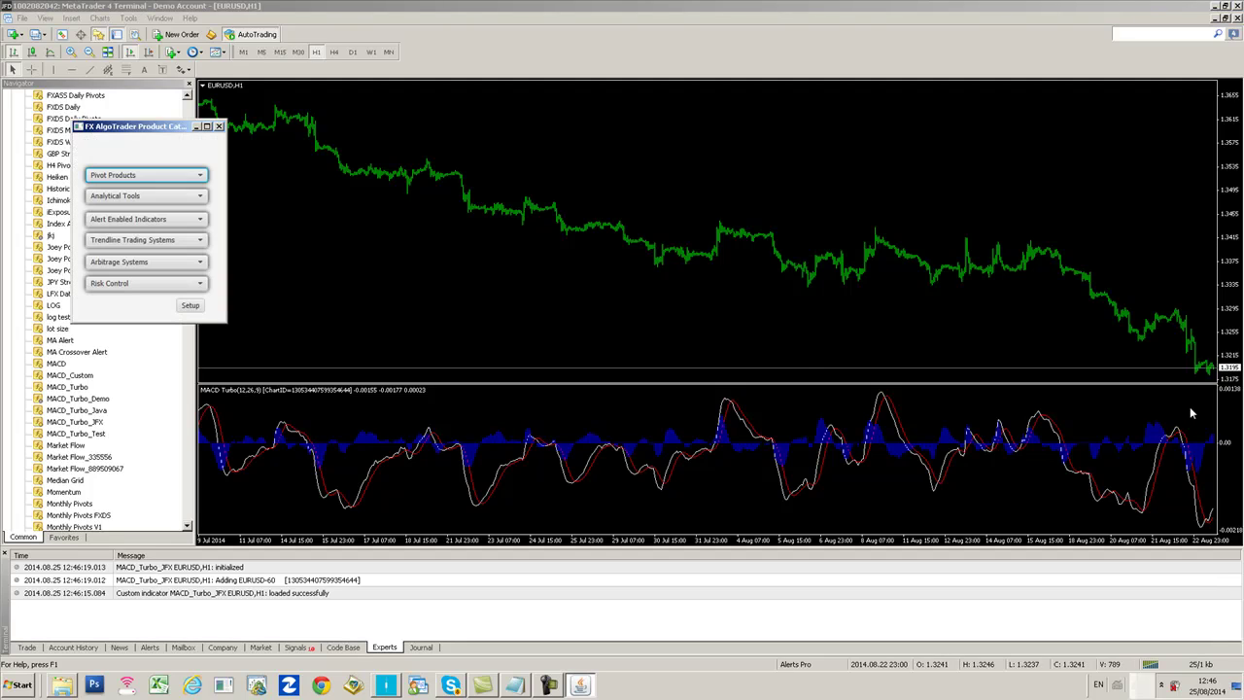
left_click_drag(109, 128, 85, 115)
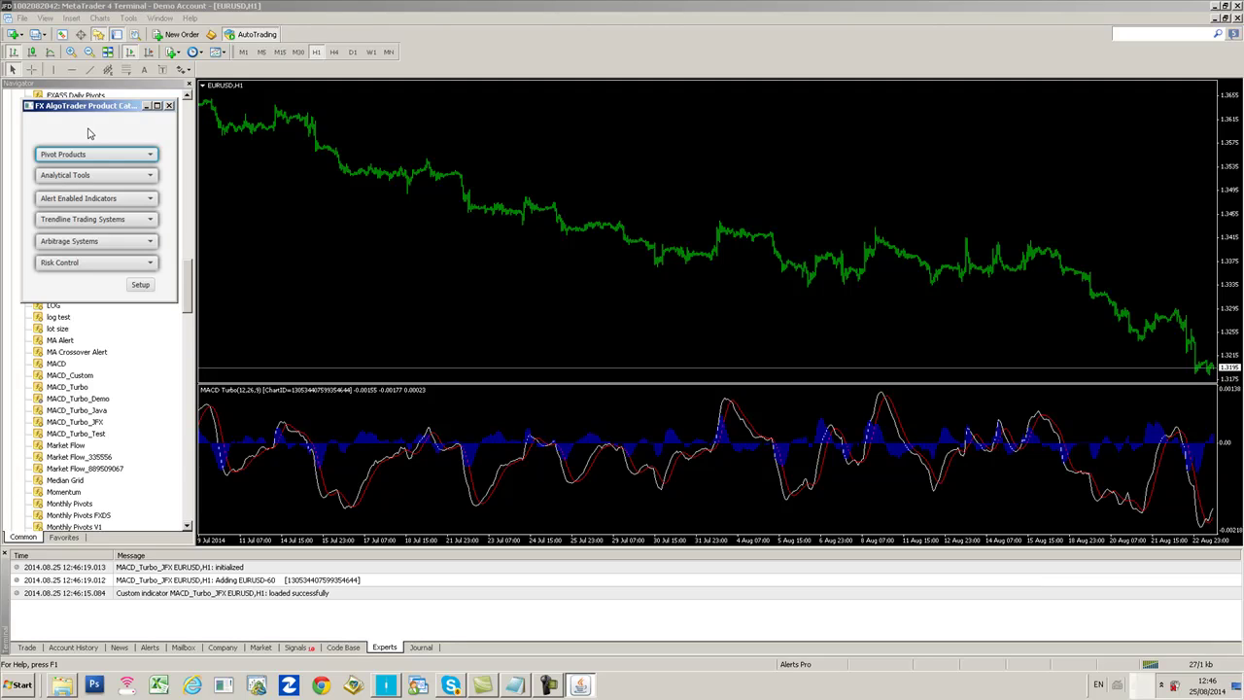
left_click(78, 199)
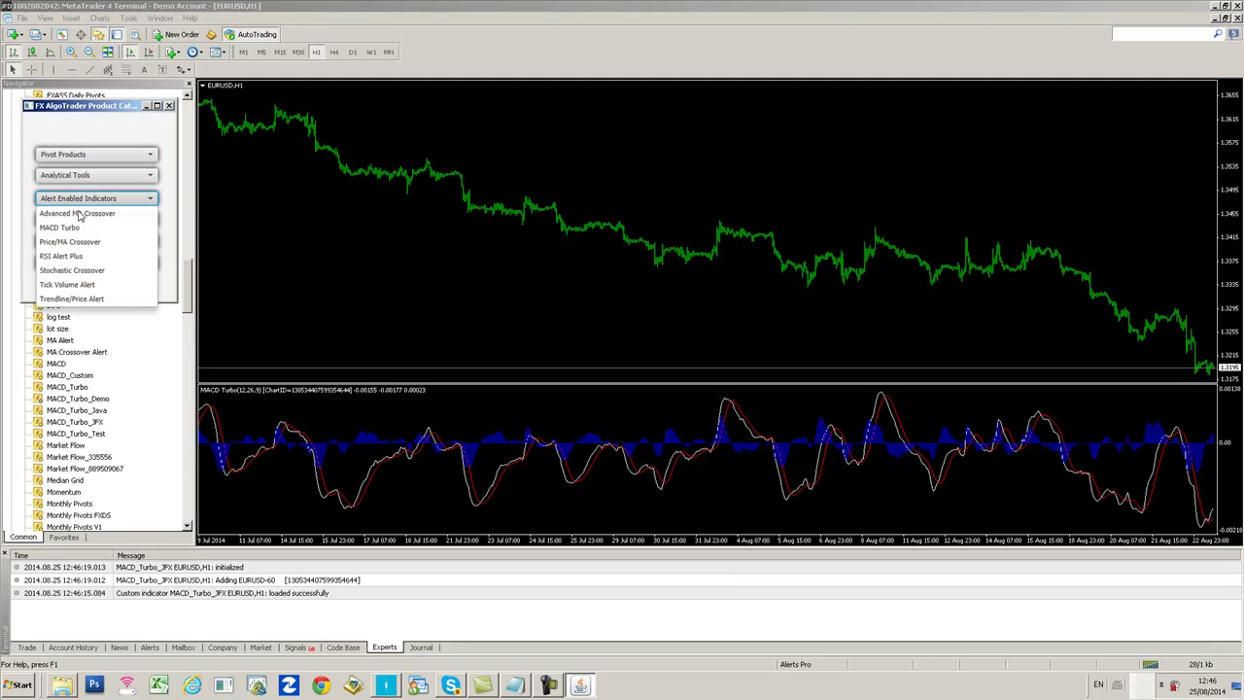
left_click(60, 227)
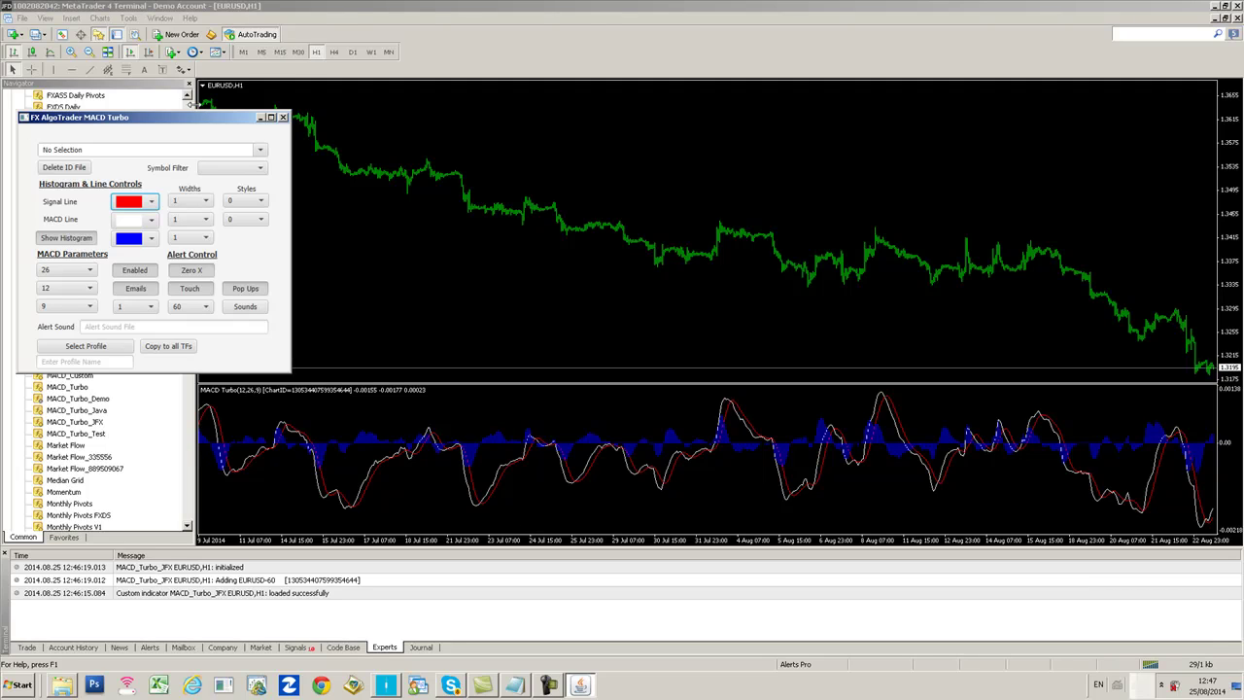
Widen the indicator list, restore the MACD Turbo panel and link it to EURUSD-60
key("Escape")
left_click_drag(198, 291, 296, 292)
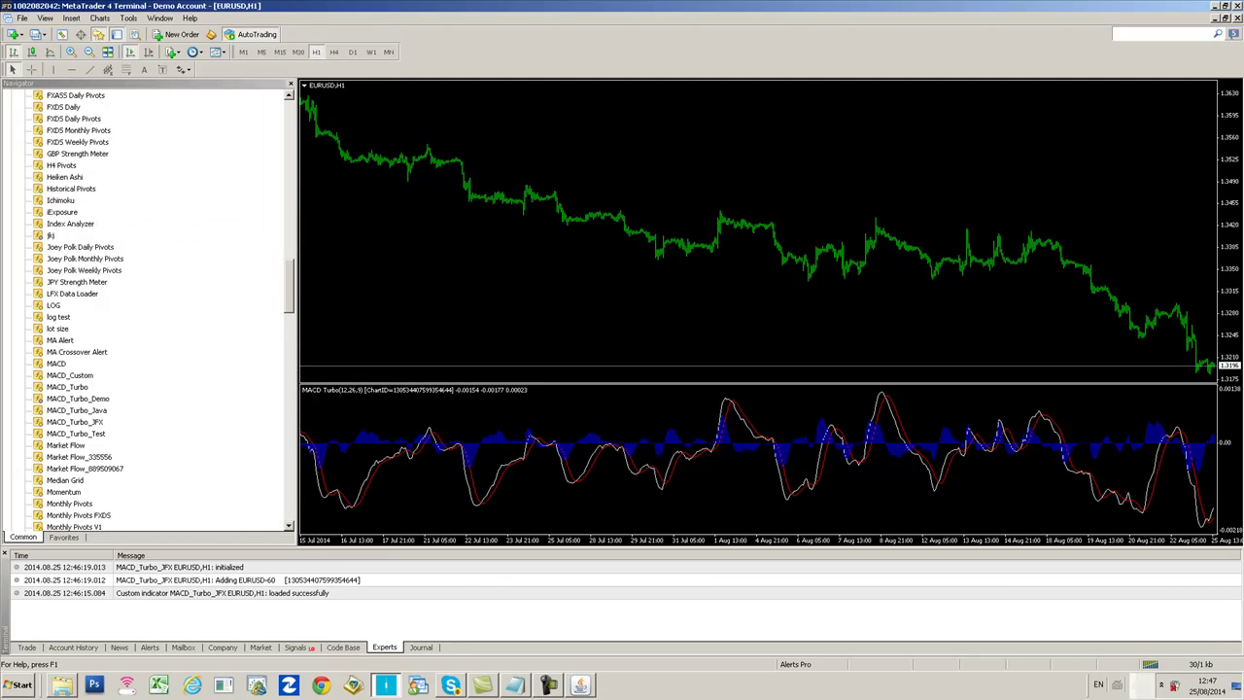
left_click(581, 686)
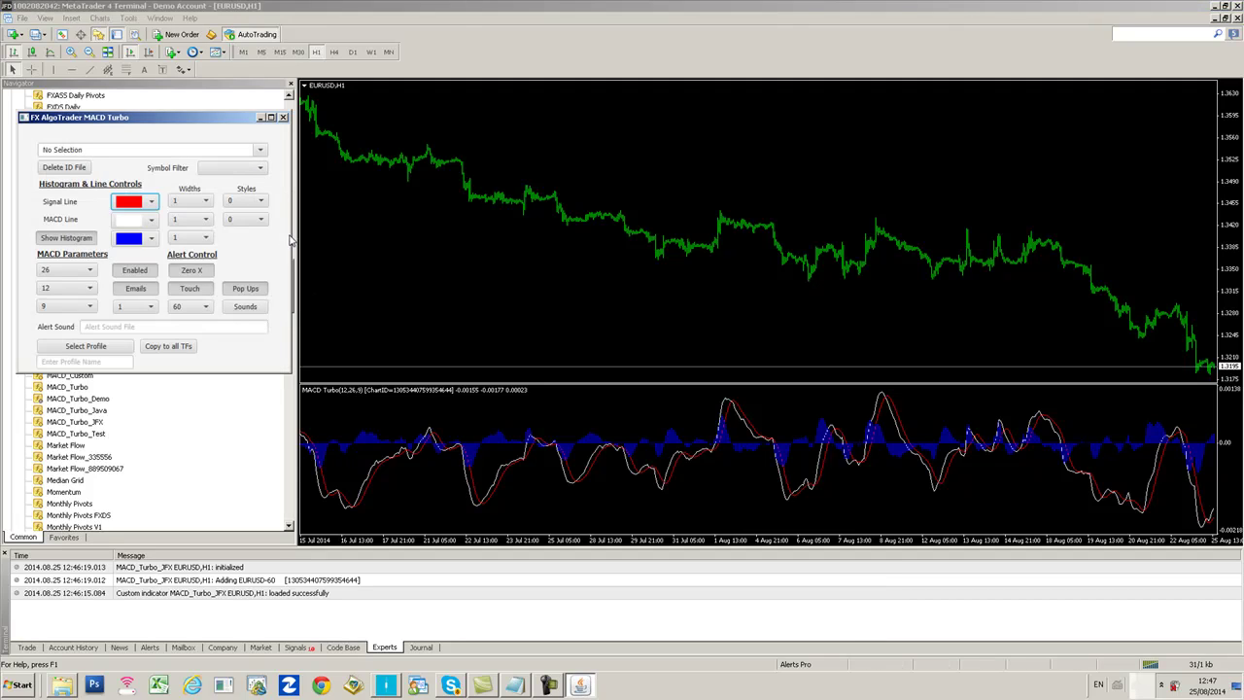
left_click(261, 151)
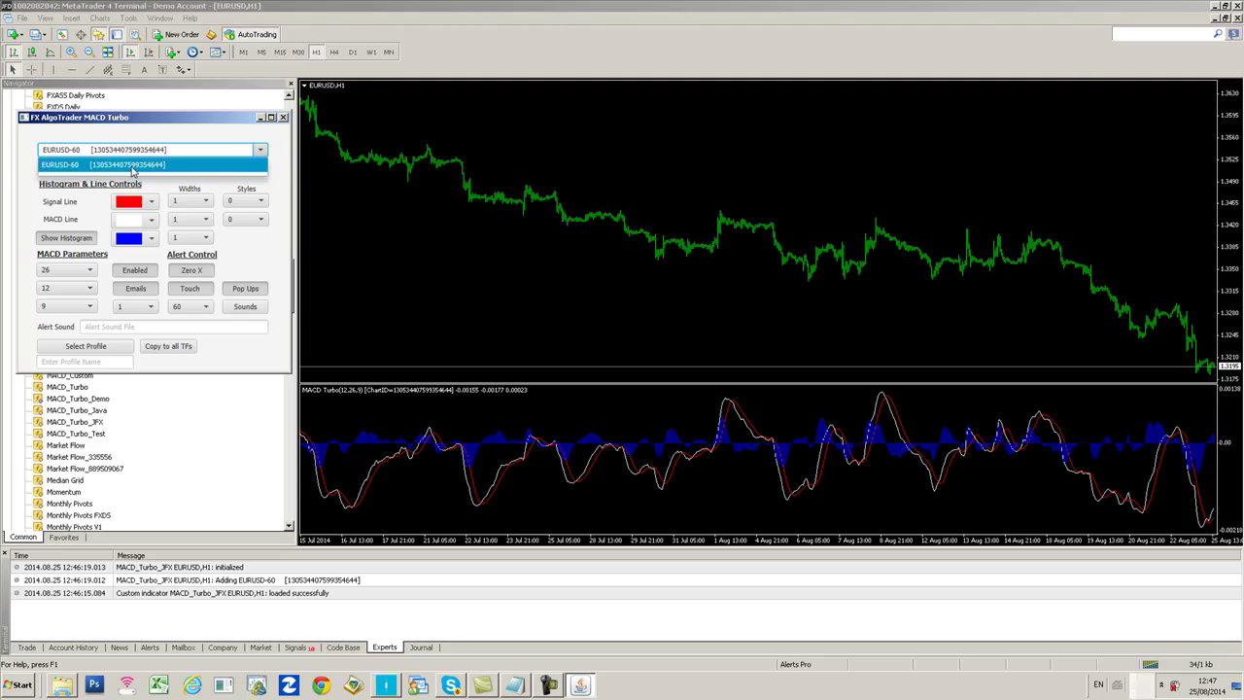
left_click(136, 173)
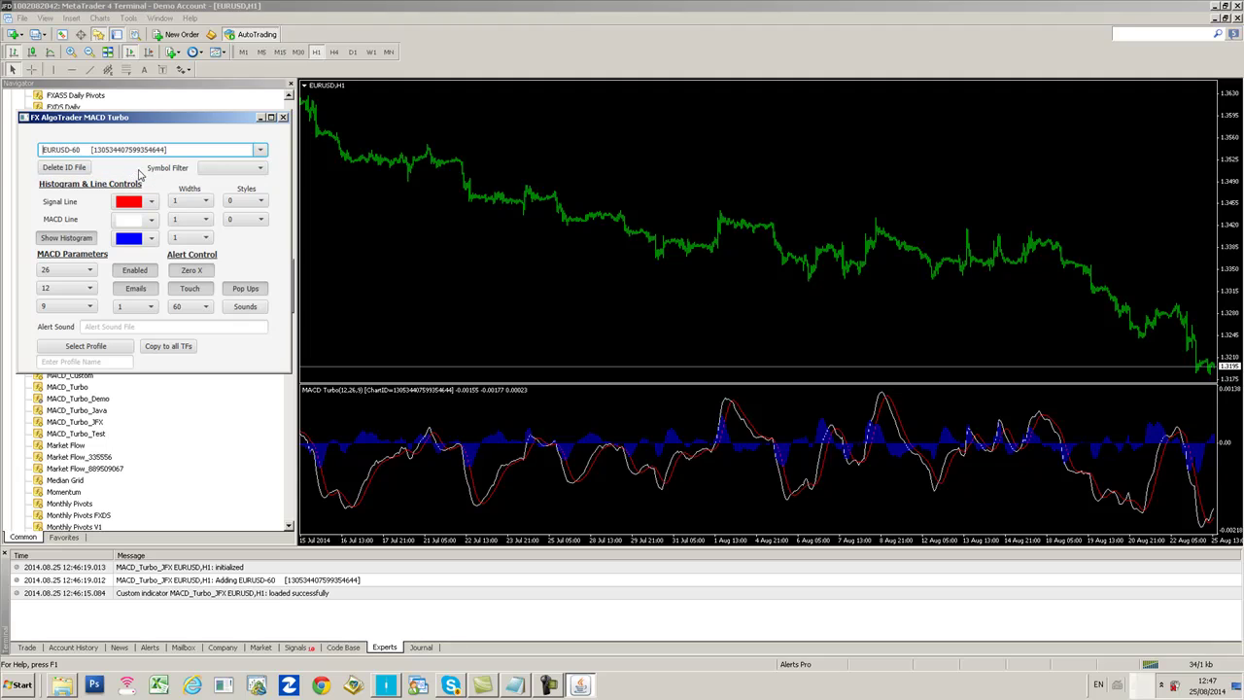
Toggle off Show Histogram and enable Chart Shift on the MT4 chart
left_click(66, 238)
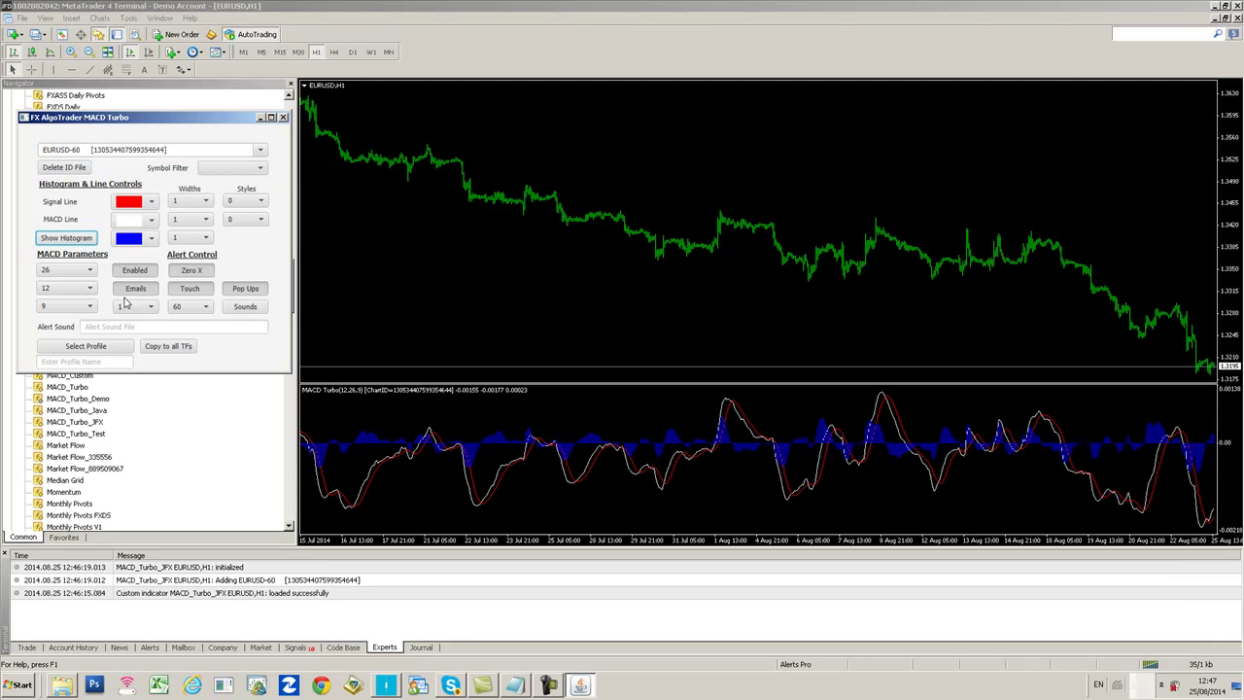
left_click(66, 238)
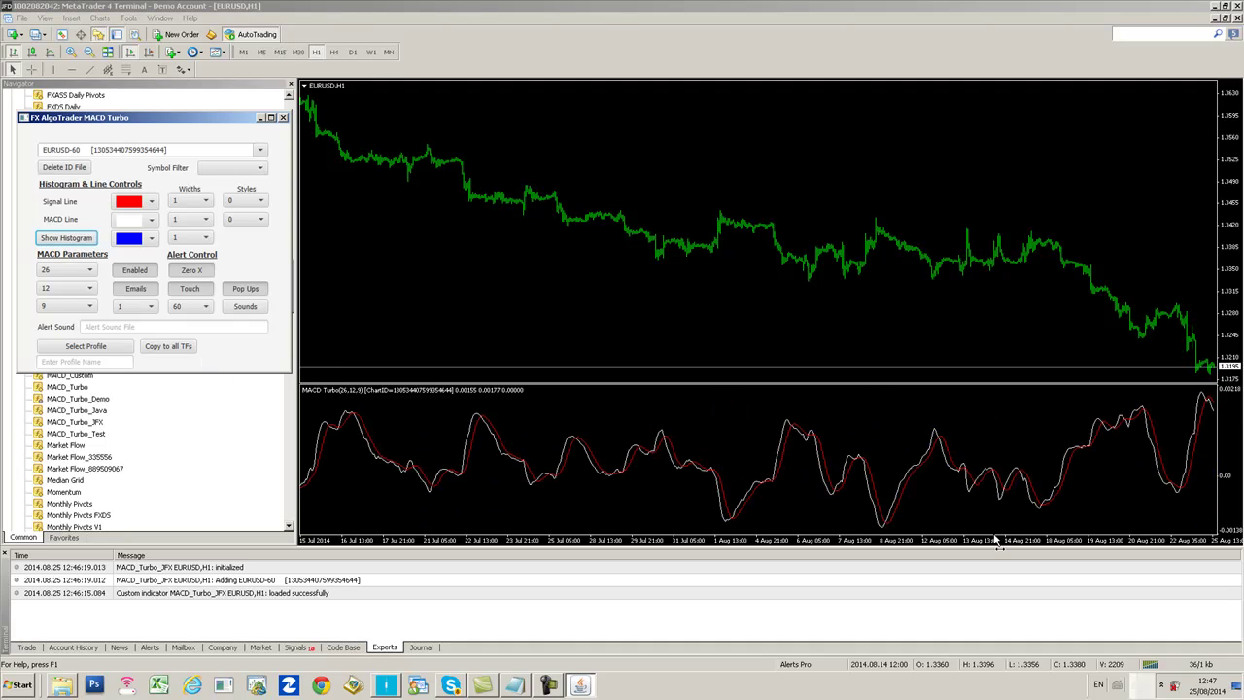
left_click(148, 52)
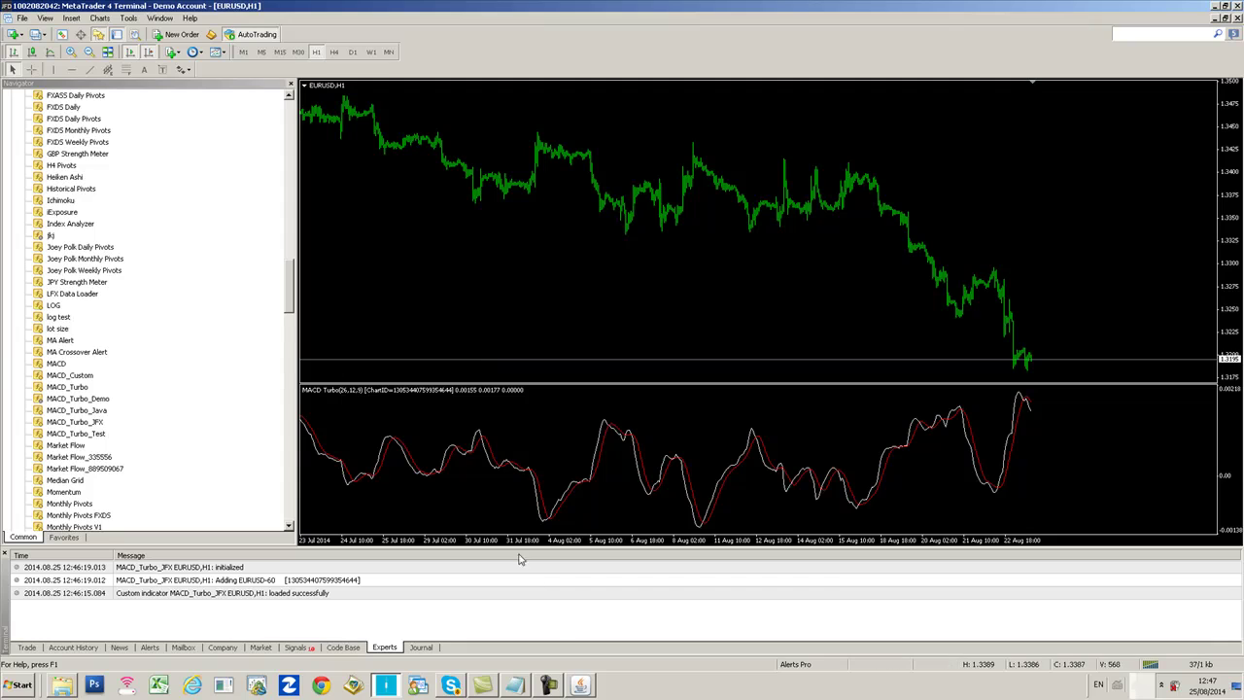
Bring the FX AlgoTrader MACD Turbo panel back in front of the EURUSD H1 chart
left_click(581, 686)
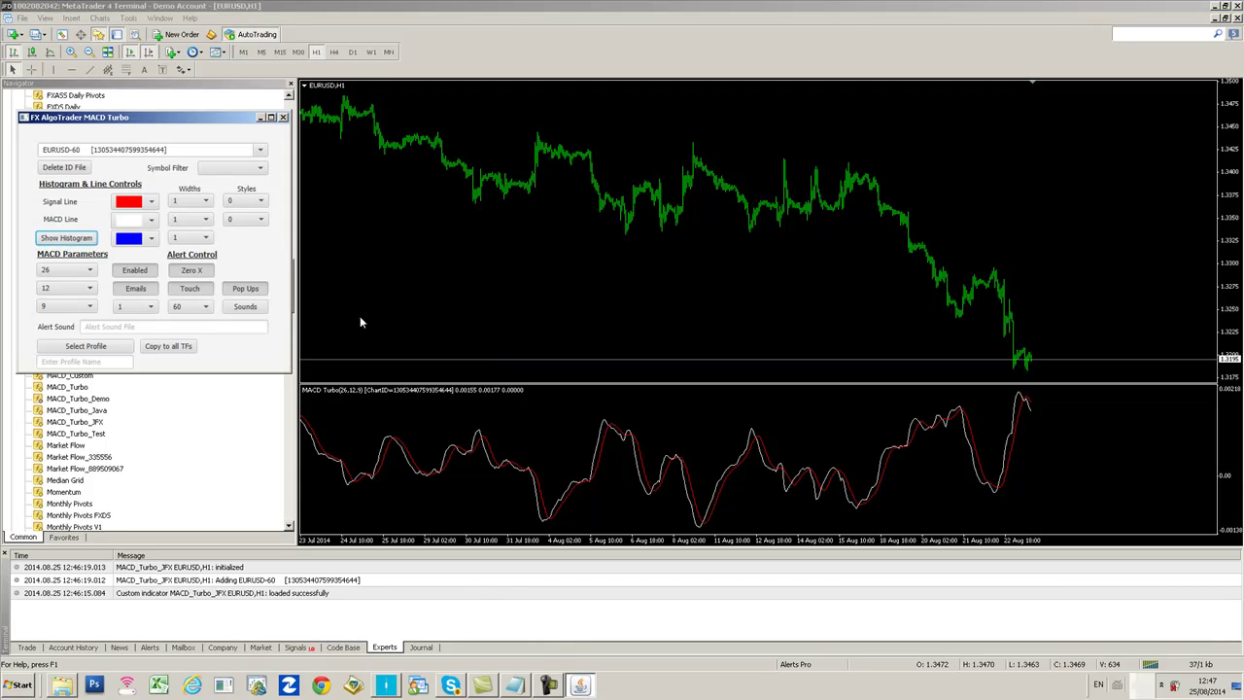
left_click(436, 327)
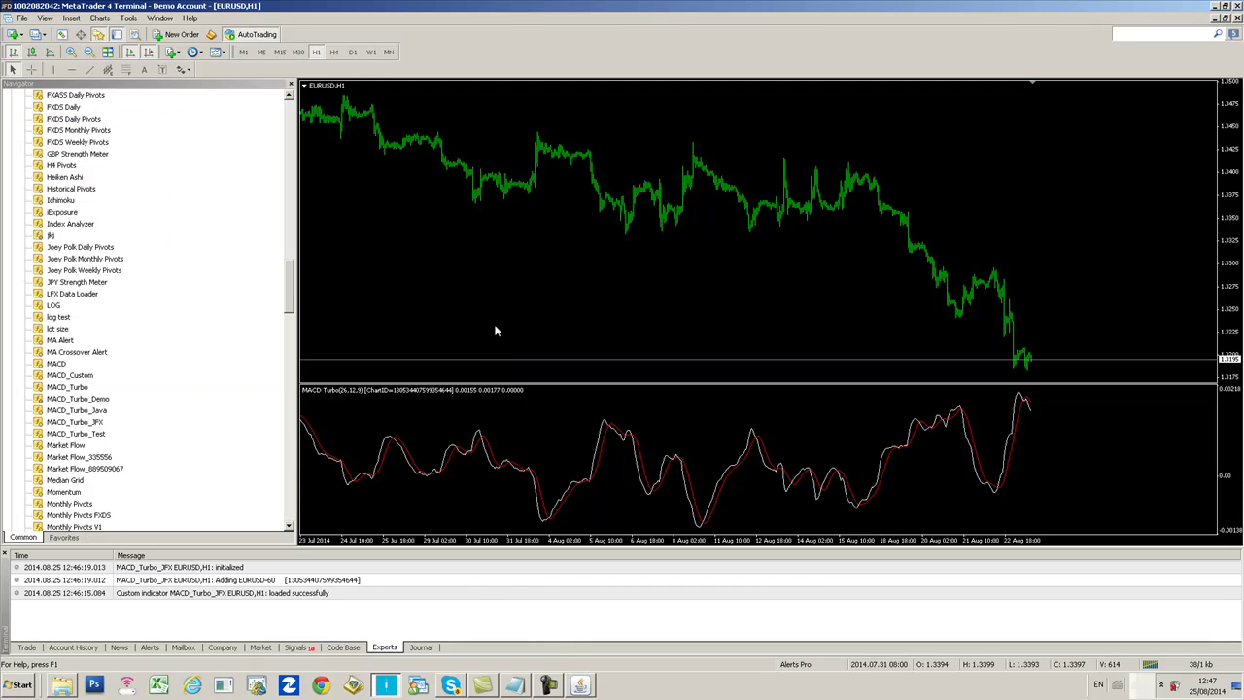
left_click(580, 686)
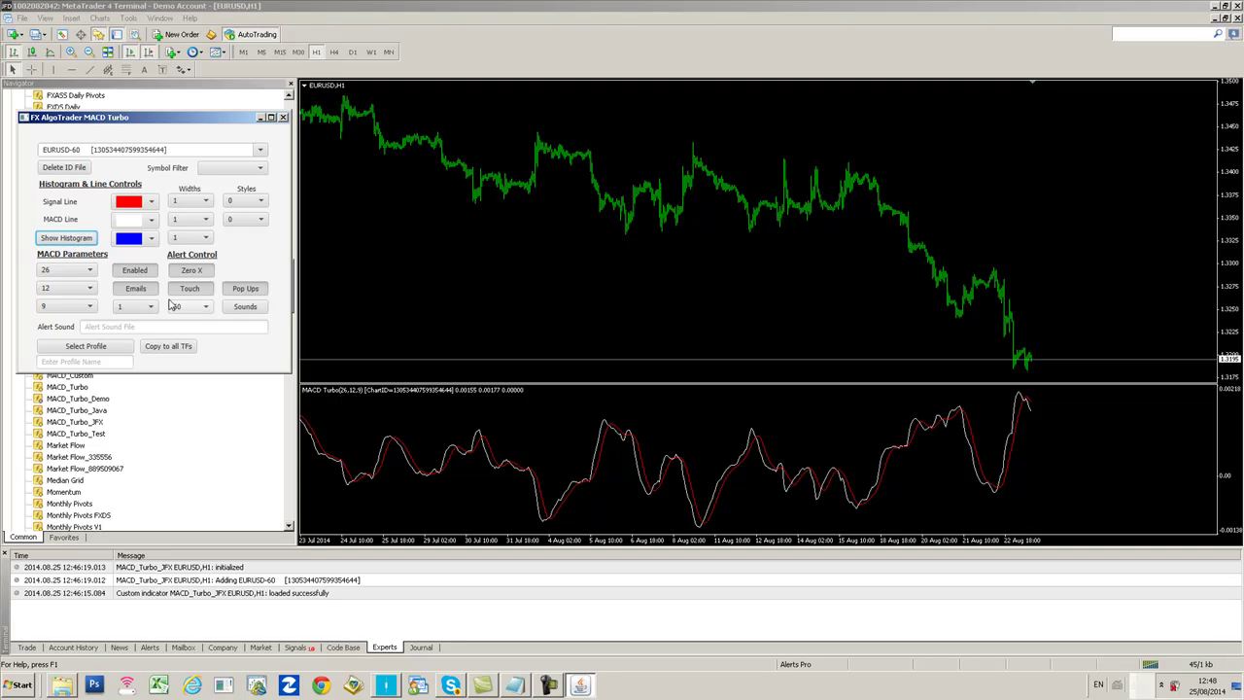
Make the signal line green with width 2
left_click(149, 202)
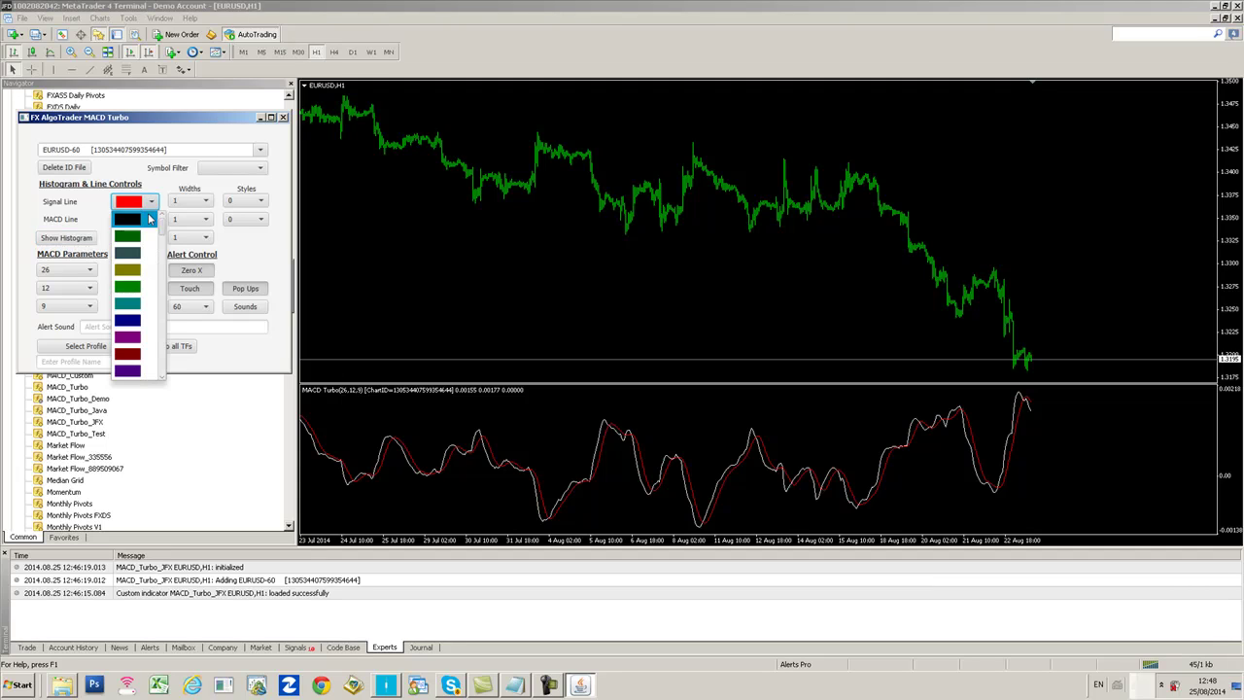
left_click(131, 239)
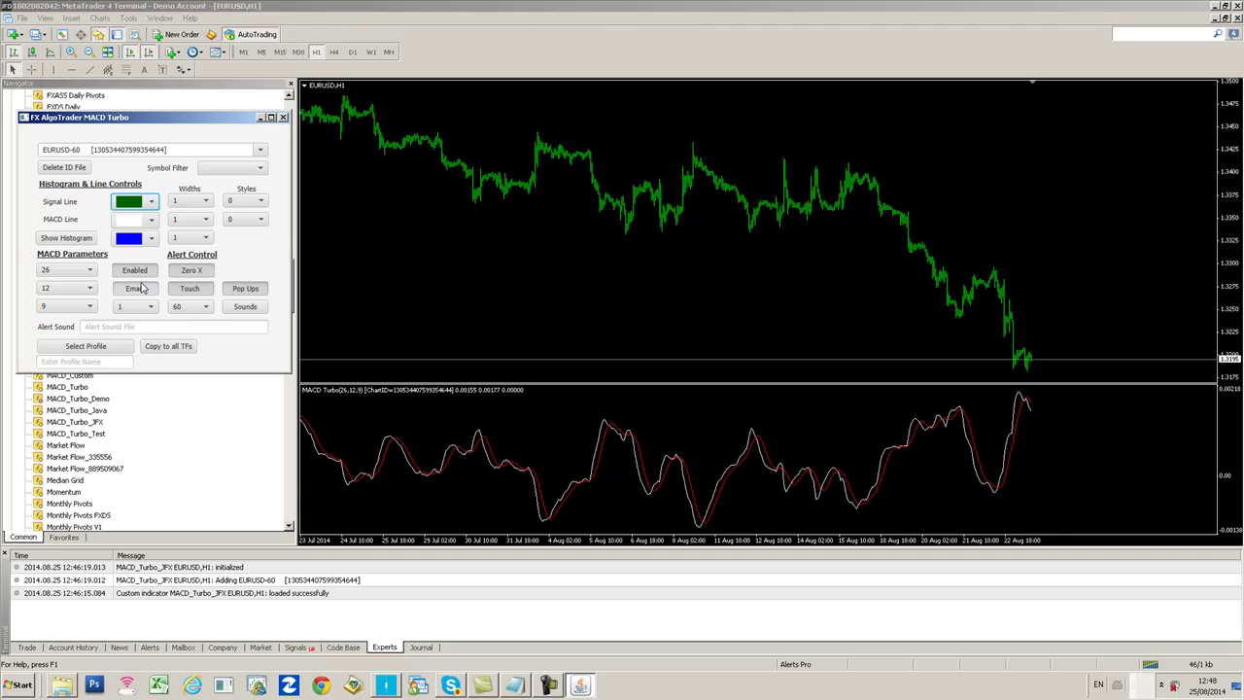
left_click(205, 202)
left_click(195, 227)
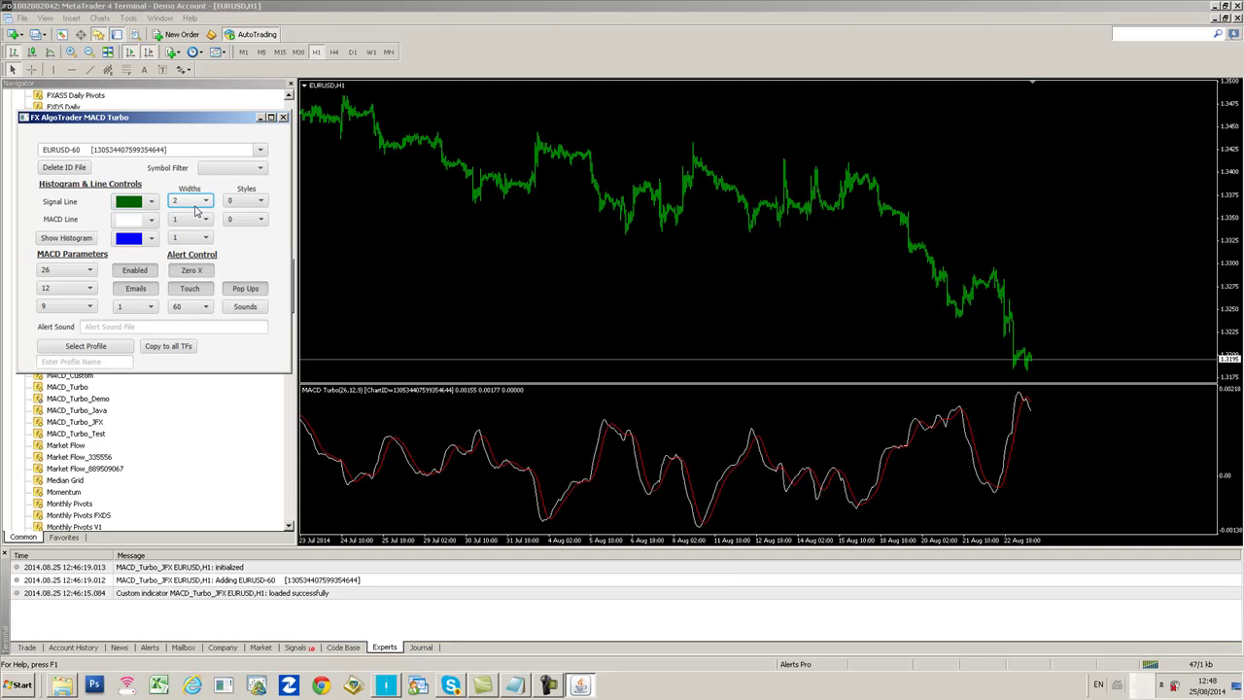
Set the MACD line style to Dash and show the histogram again
left_click(260, 219)
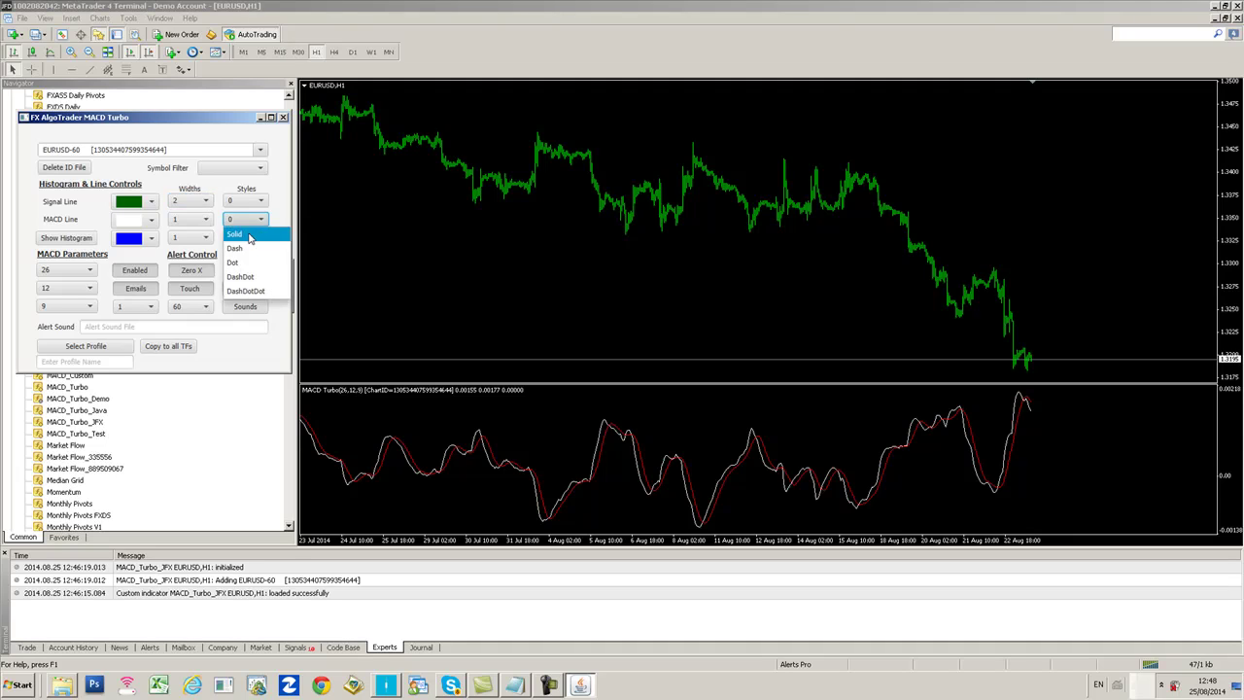
left_click(251, 244)
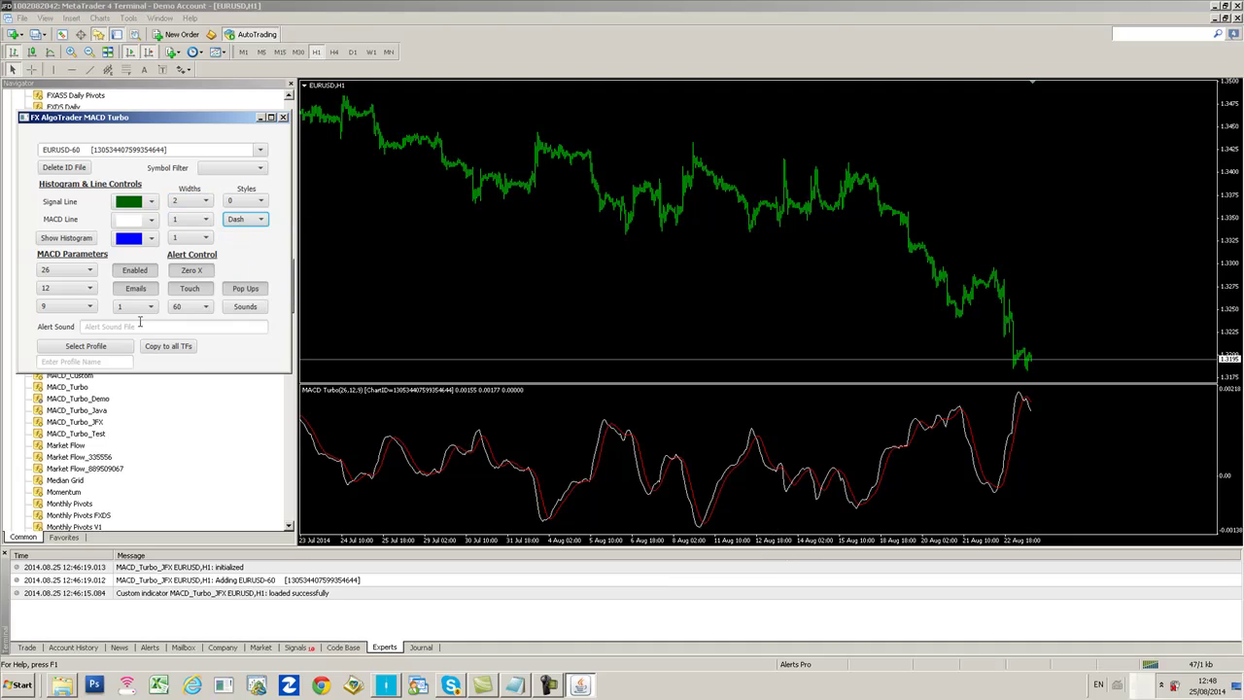
left_click(66, 238)
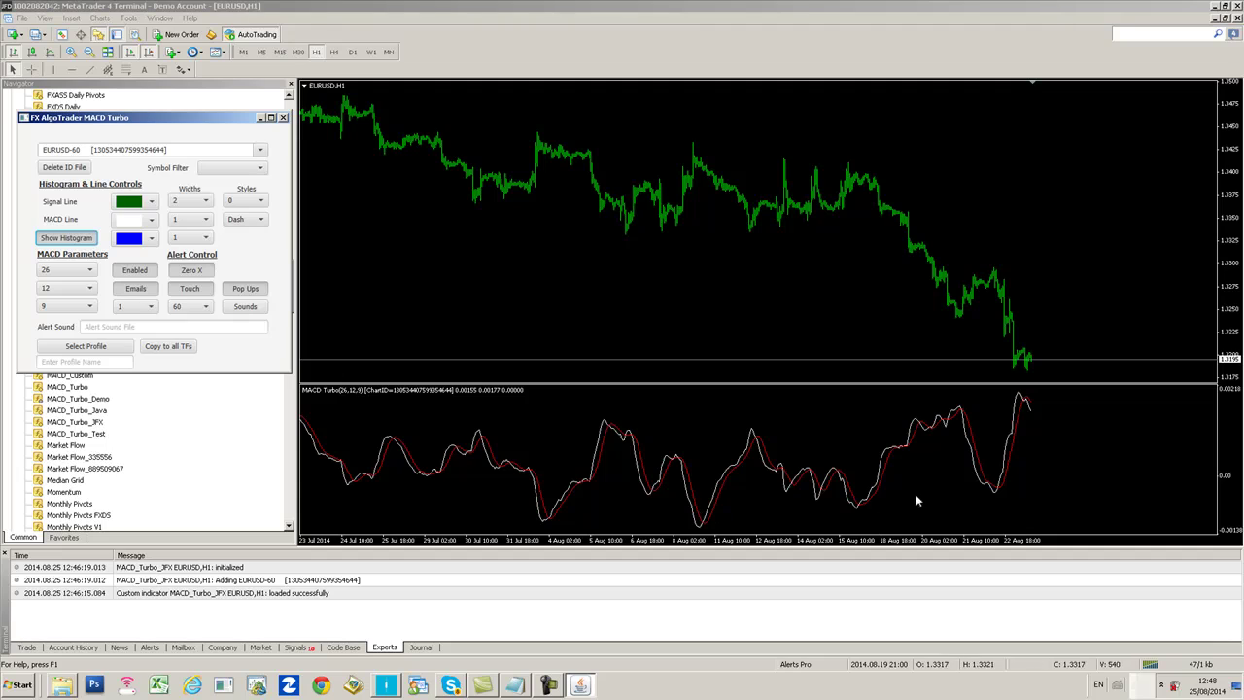